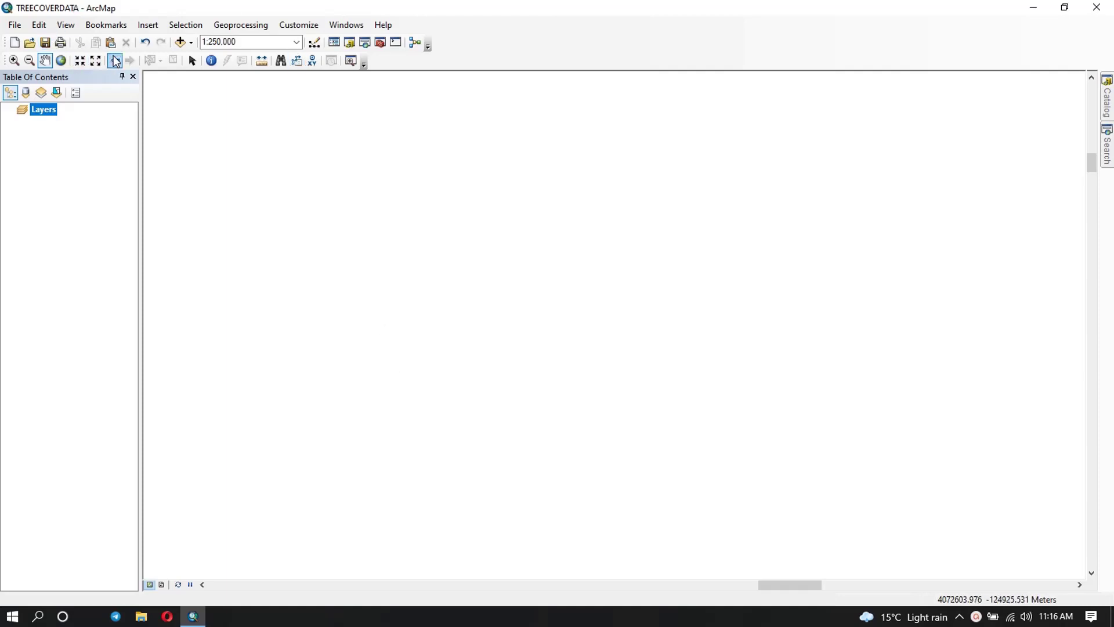
Step: Add the MOD44B.A2020065 HDF file from C:\Users\admin\Downloads to the map
{"action": "left_click", "coordinate": [180, 42]}
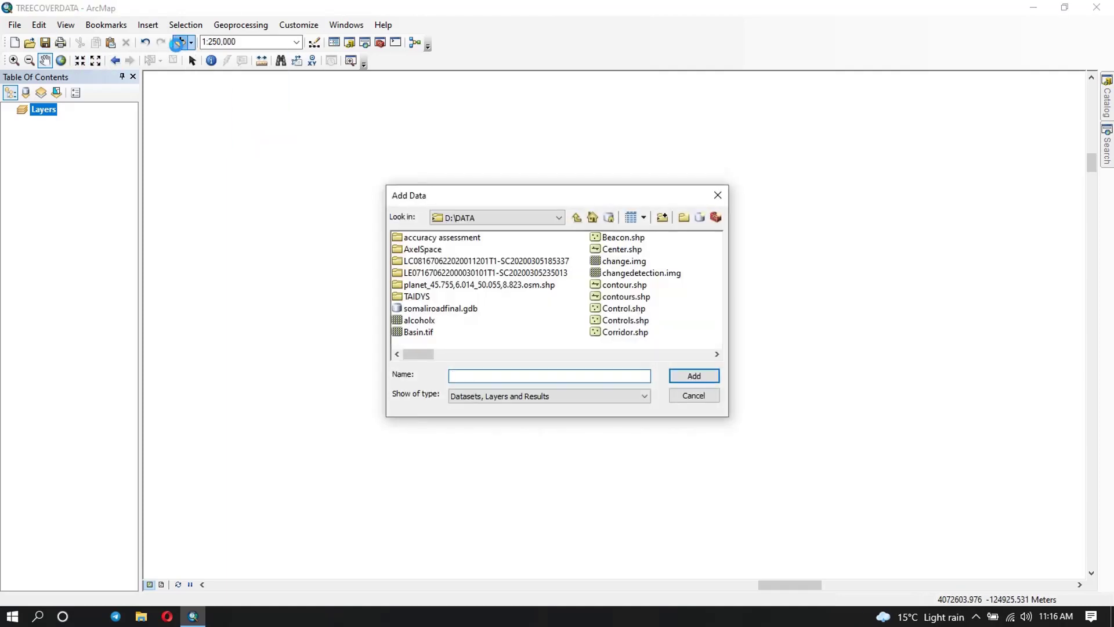
{"action": "left_click", "coordinate": [558, 218]}
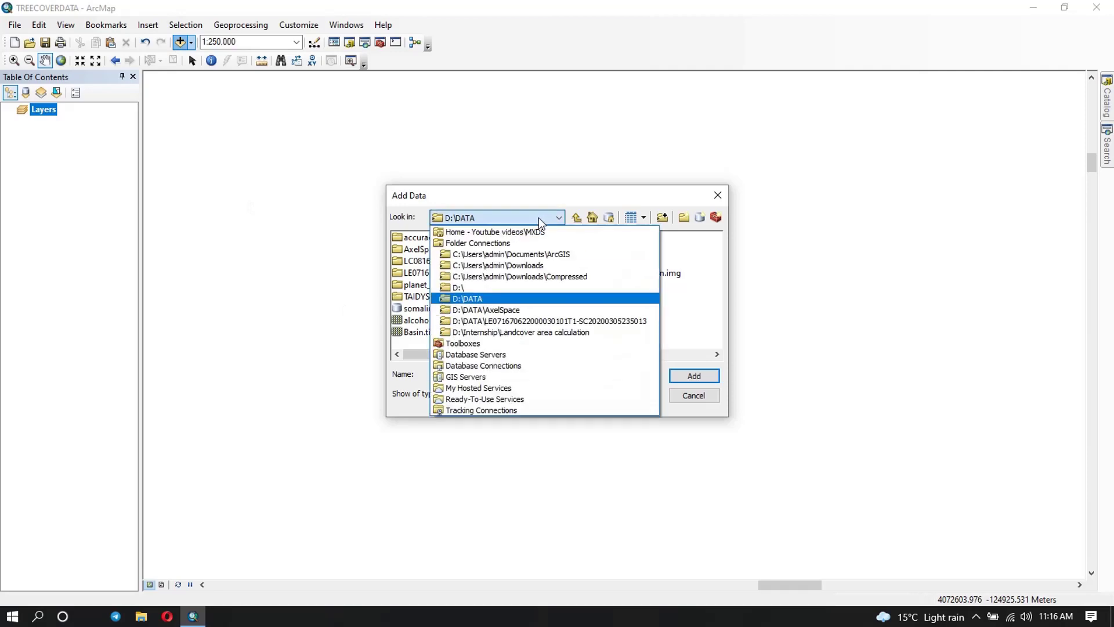
{"action": "left_click", "coordinate": [499, 265]}
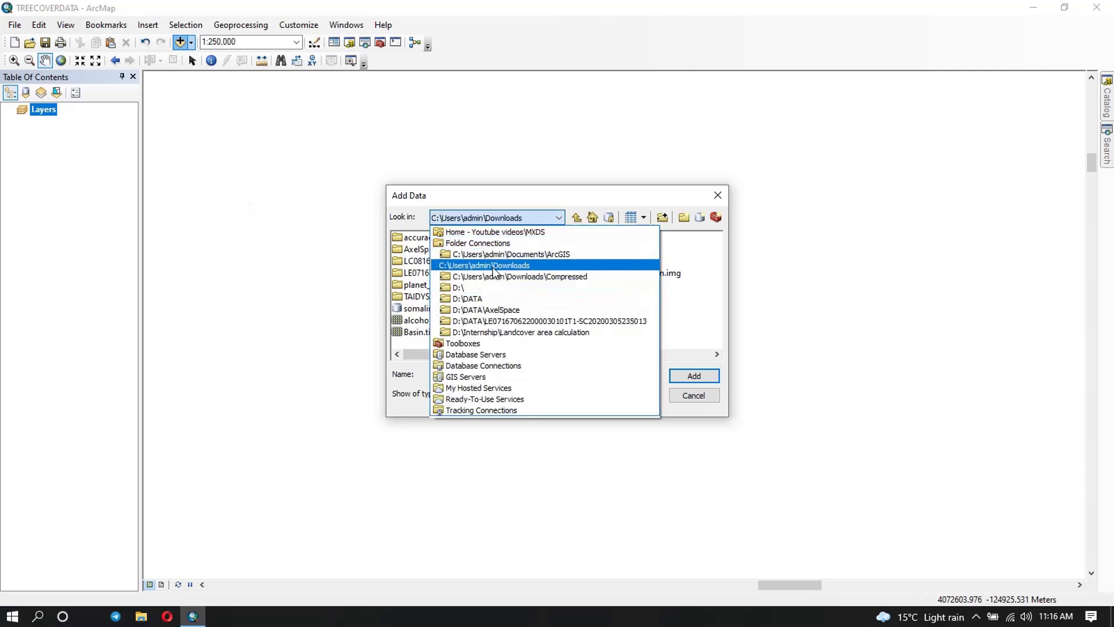
{"action": "scroll", "coordinate": [485, 286], "scroll_direction": "down", "scroll_amount": 10}
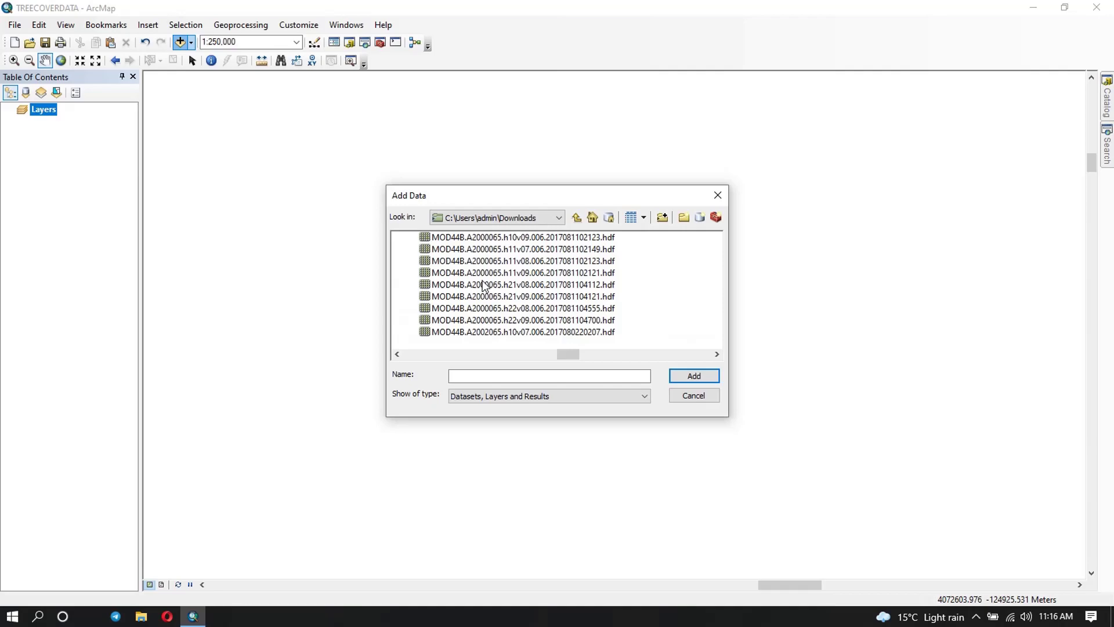
{"action": "scroll", "coordinate": [486, 285], "scroll_direction": "up", "scroll_amount": 5}
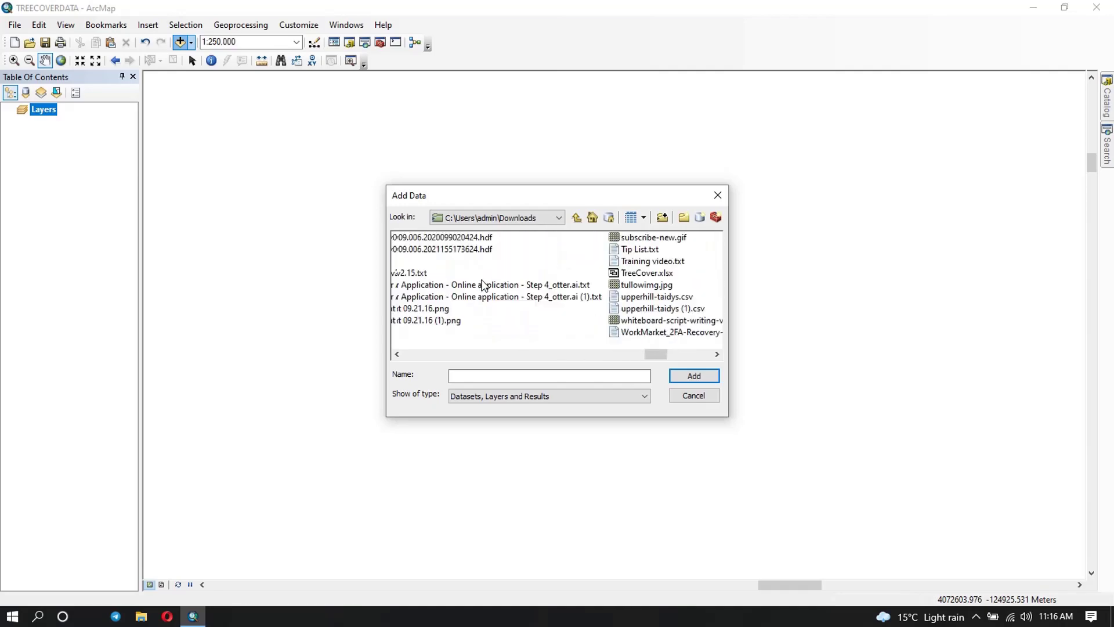
{"action": "scroll", "coordinate": [485, 286], "scroll_direction": "down", "scroll_amount": 6}
{"action": "scroll", "coordinate": [485, 286], "scroll_direction": "up", "scroll_amount": 2}
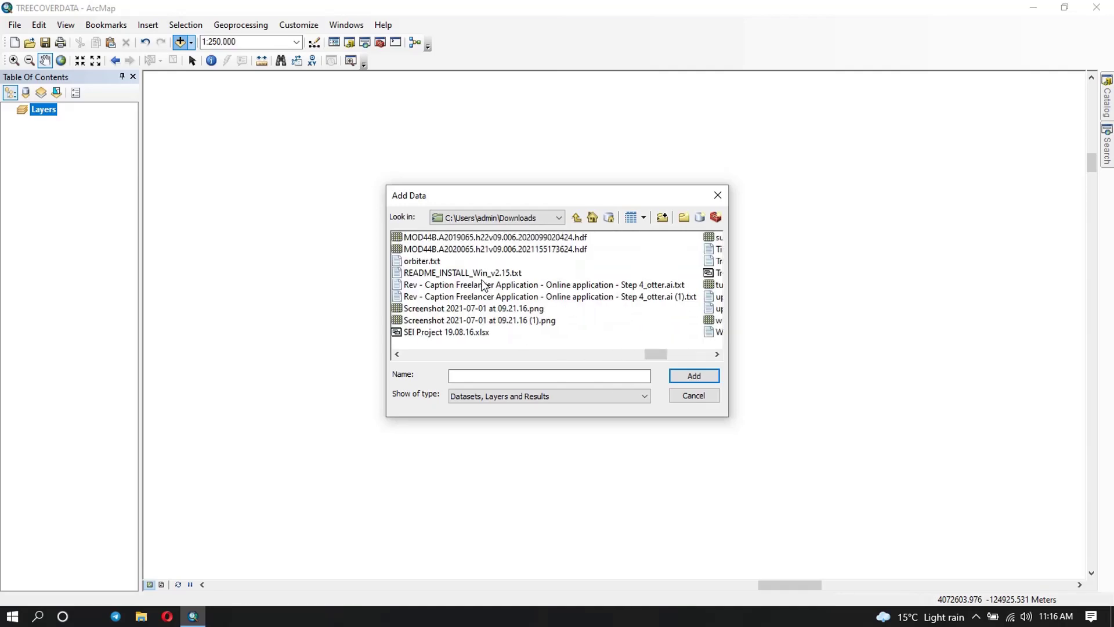
{"action": "left_click", "coordinate": [477, 249]}
{"action": "left_click", "coordinate": [695, 376]}
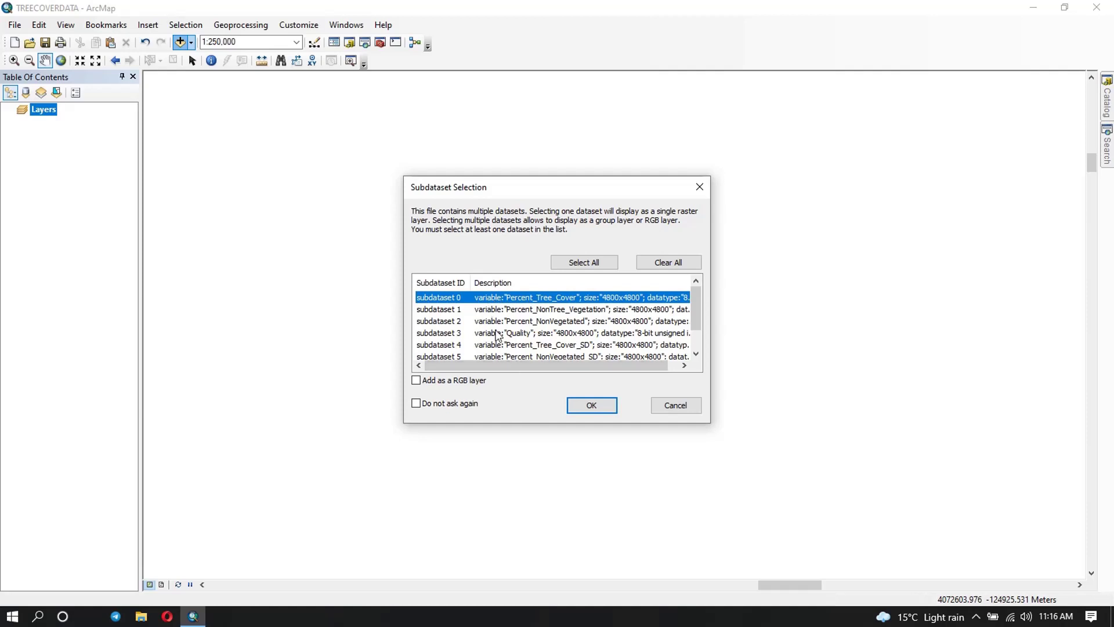
Step: Select all of the HDF's subdatasets and add them as one RGB layer
{"action": "scroll", "coordinate": [497, 335], "scroll_direction": "down", "scroll_amount": 1}
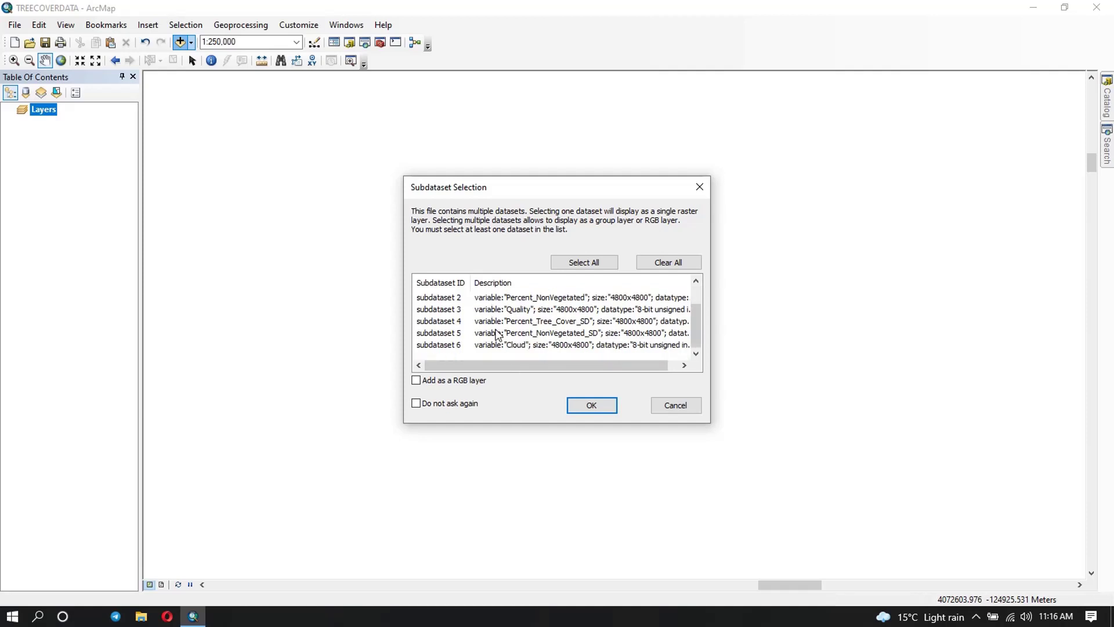
{"action": "scroll", "coordinate": [497, 336], "scroll_direction": "up", "scroll_amount": 1}
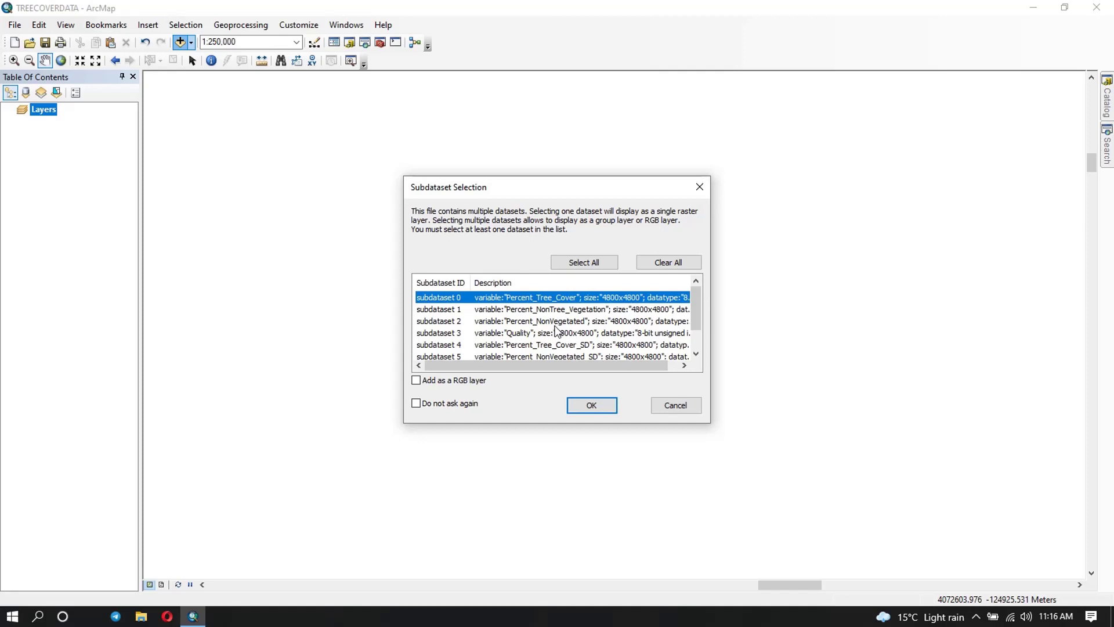
{"action": "scroll", "coordinate": [556, 331], "scroll_direction": "down", "scroll_amount": 1}
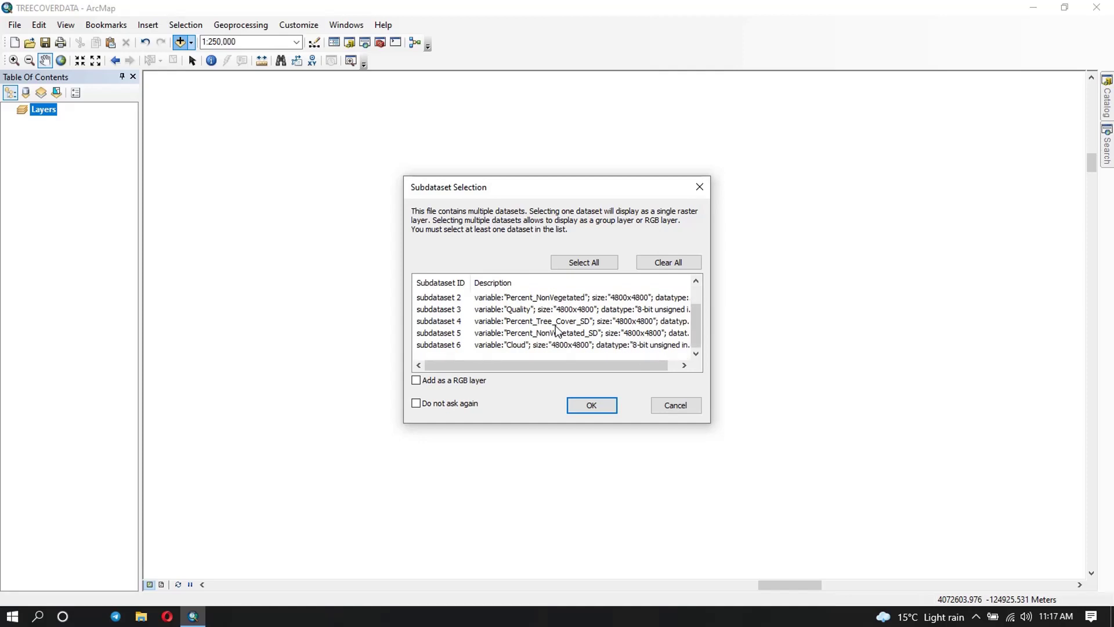
{"action": "scroll", "coordinate": [557, 331], "scroll_direction": "up", "scroll_amount": 1}
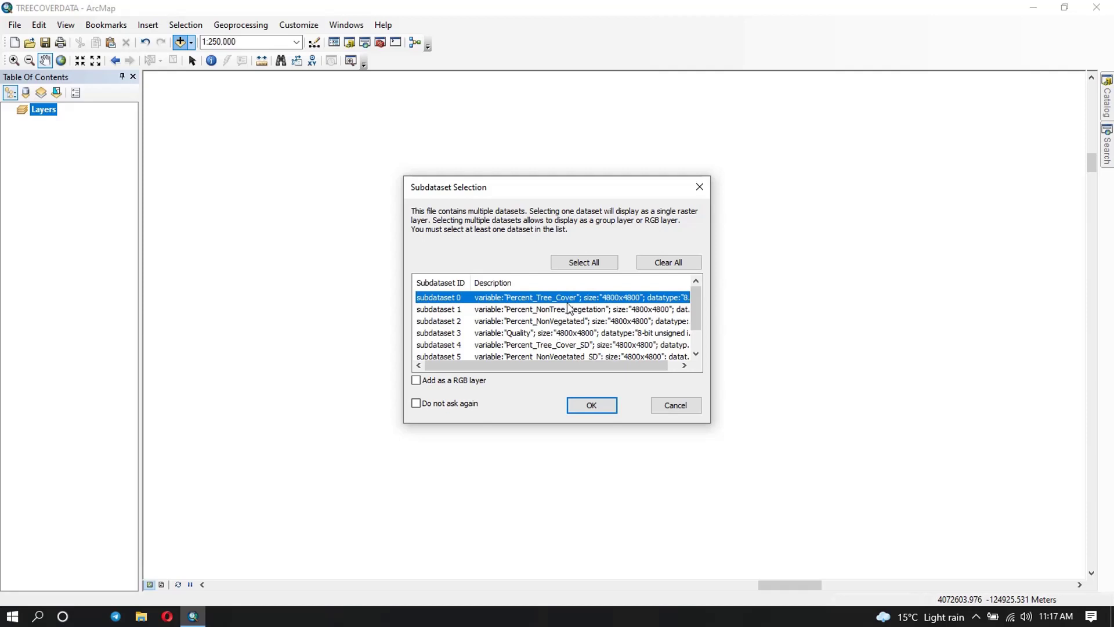
{"action": "left_click", "coordinate": [564, 264]}
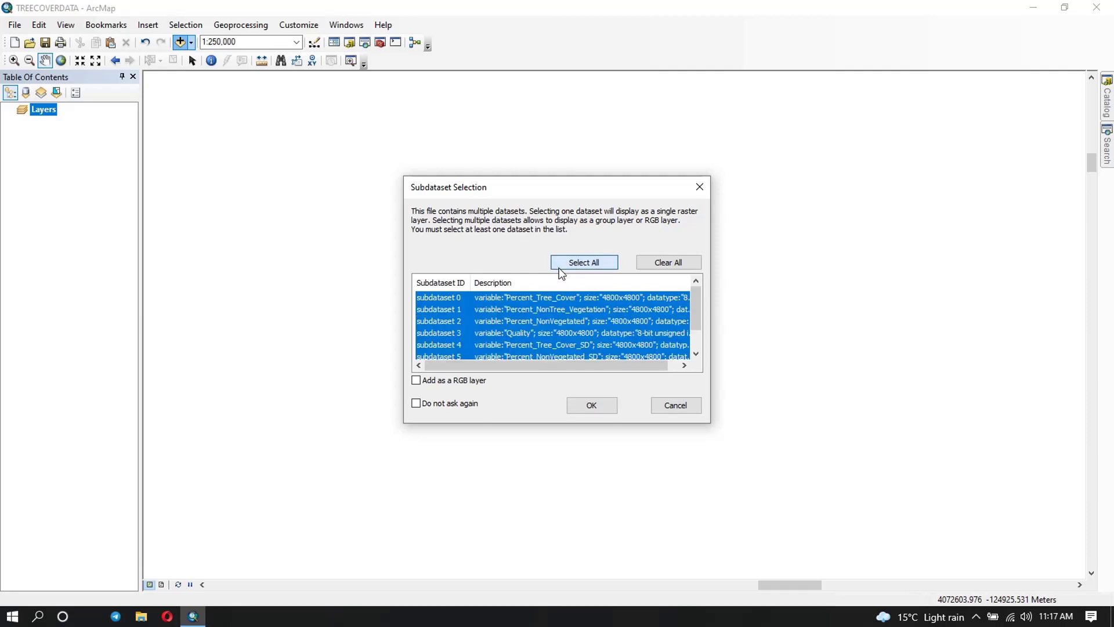
{"action": "left_click", "coordinate": [419, 386]}
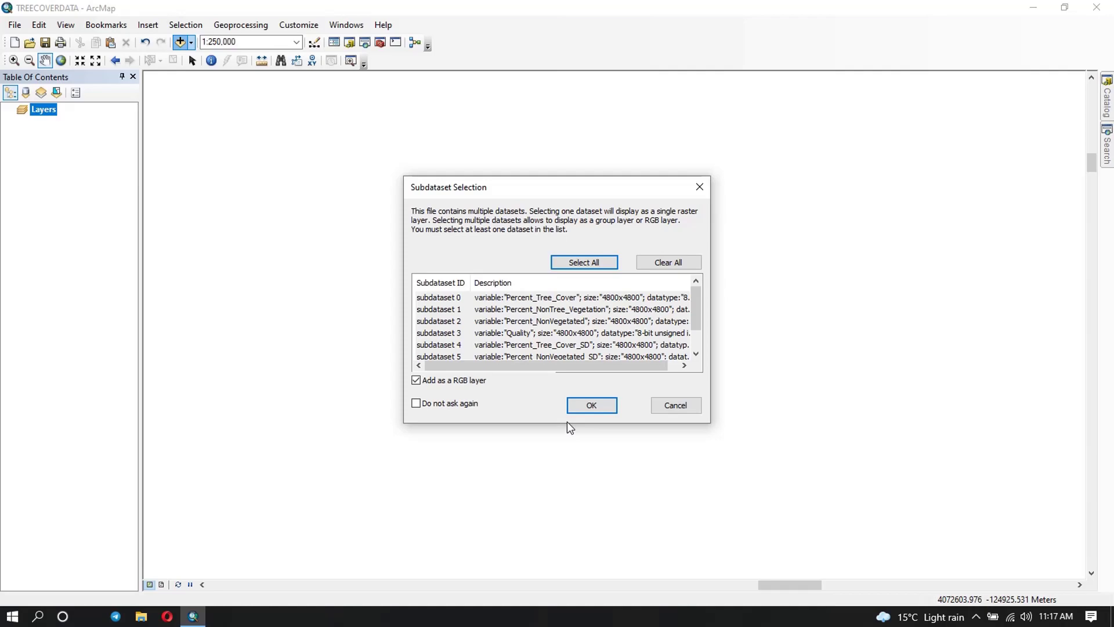
{"action": "left_click", "coordinate": [583, 407]}
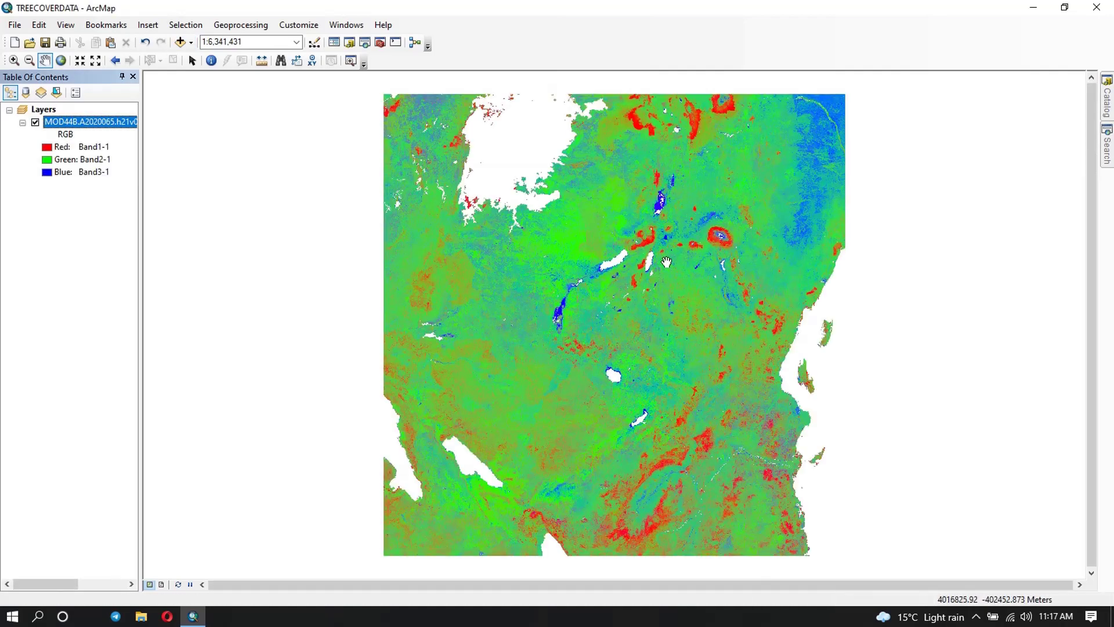
Step: Add the MOD44B.A2020065 HDF again, keeping only subdataset 0, Percent_Tree_Cover
{"action": "left_click", "coordinate": [179, 43]}
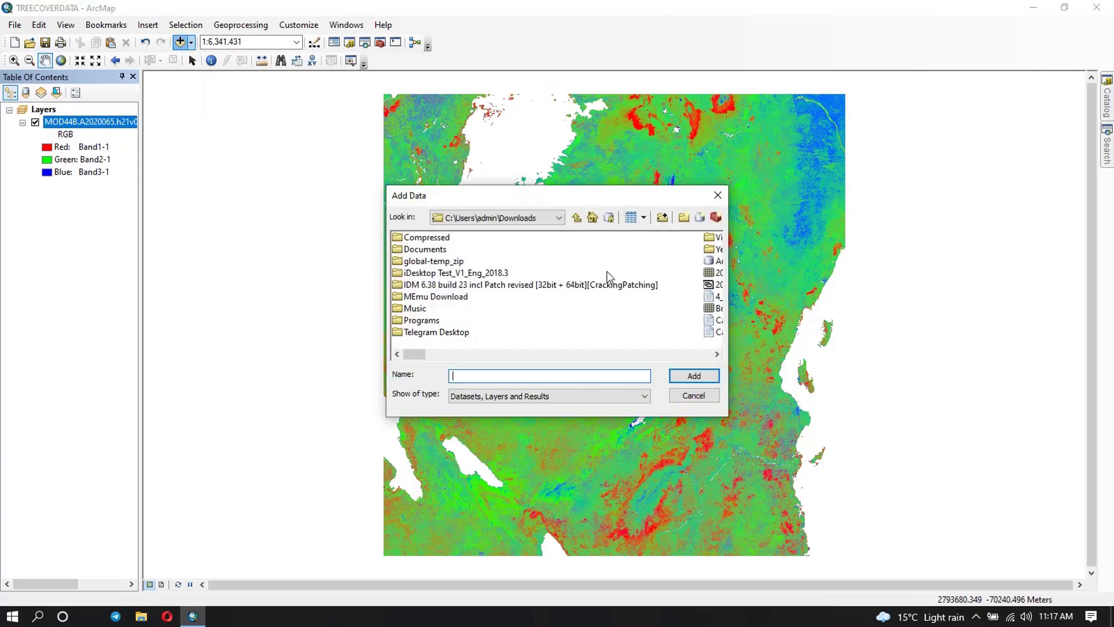
{"action": "scroll", "coordinate": [584, 293], "scroll_direction": "down", "scroll_amount": 3}
{"action": "scroll", "coordinate": [585, 295], "scroll_direction": "down", "scroll_amount": 5}
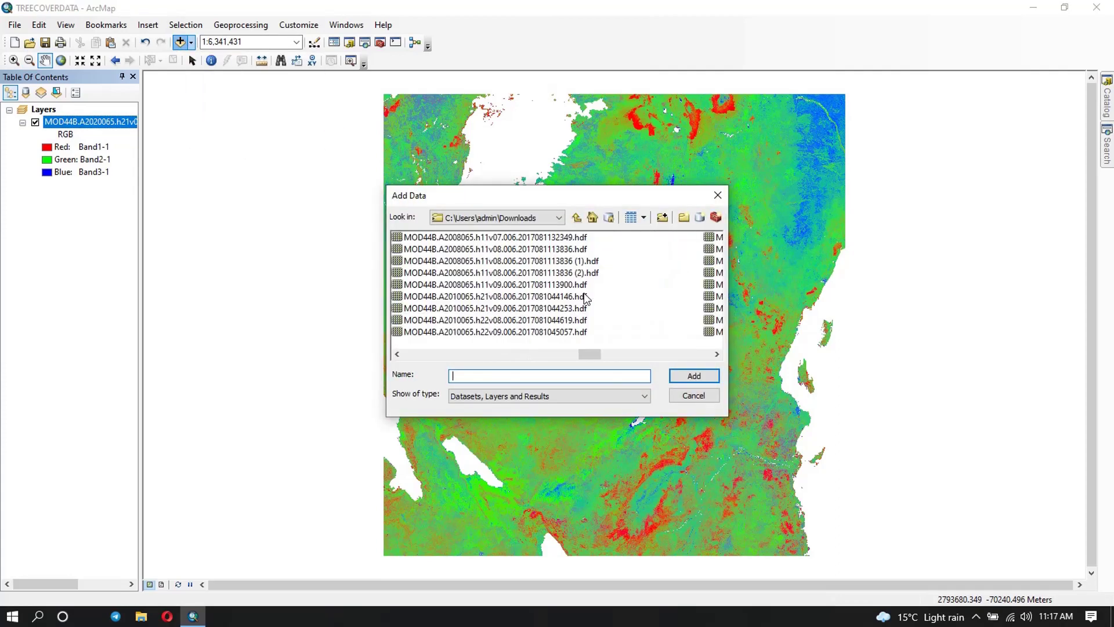
{"action": "scroll", "coordinate": [585, 297], "scroll_direction": "down", "scroll_amount": 5}
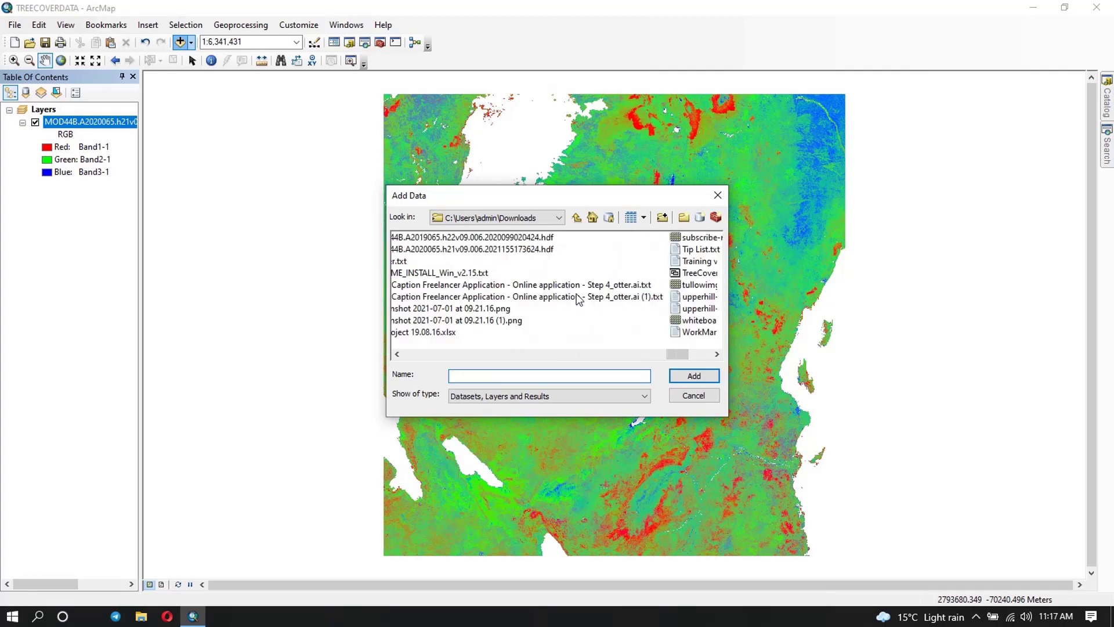
{"action": "left_click", "coordinate": [507, 248]}
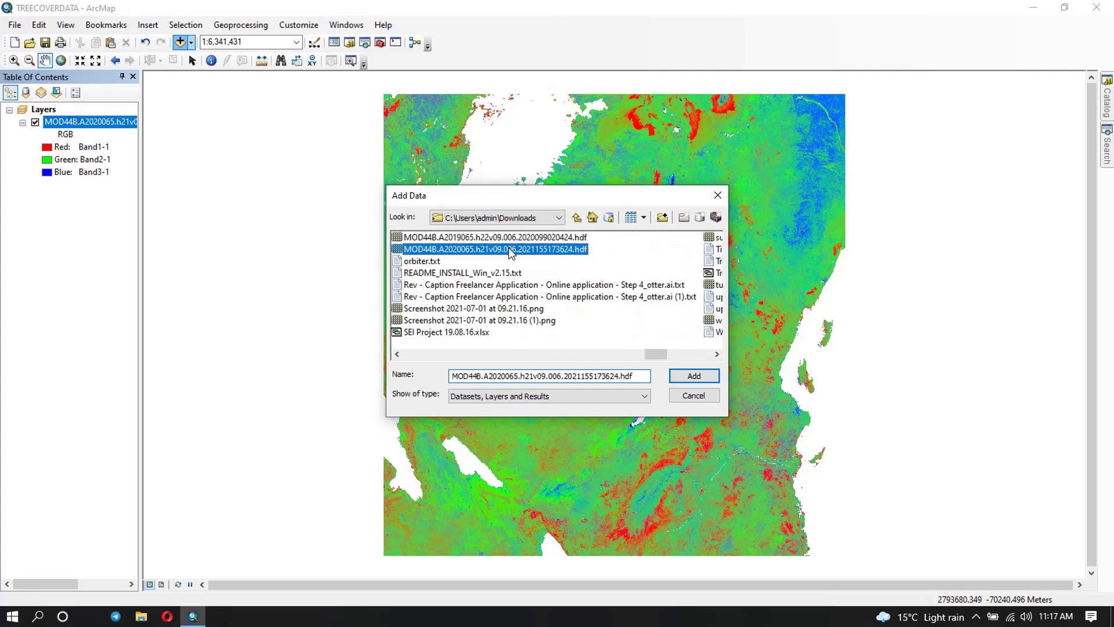
{"action": "left_click", "coordinate": [700, 377]}
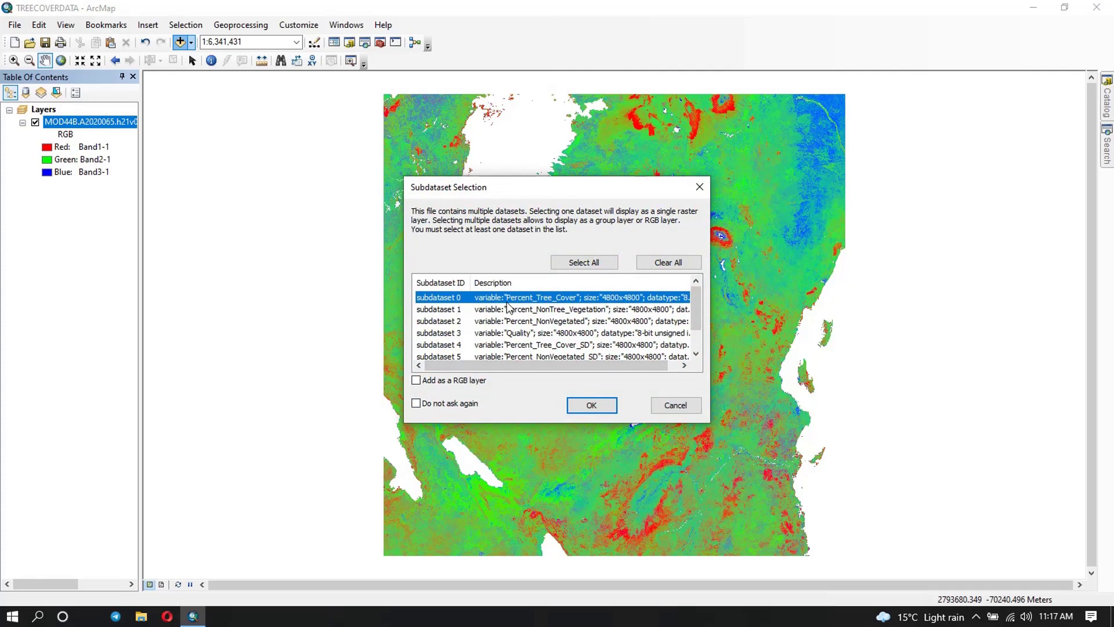
{"action": "left_click", "coordinate": [587, 405]}
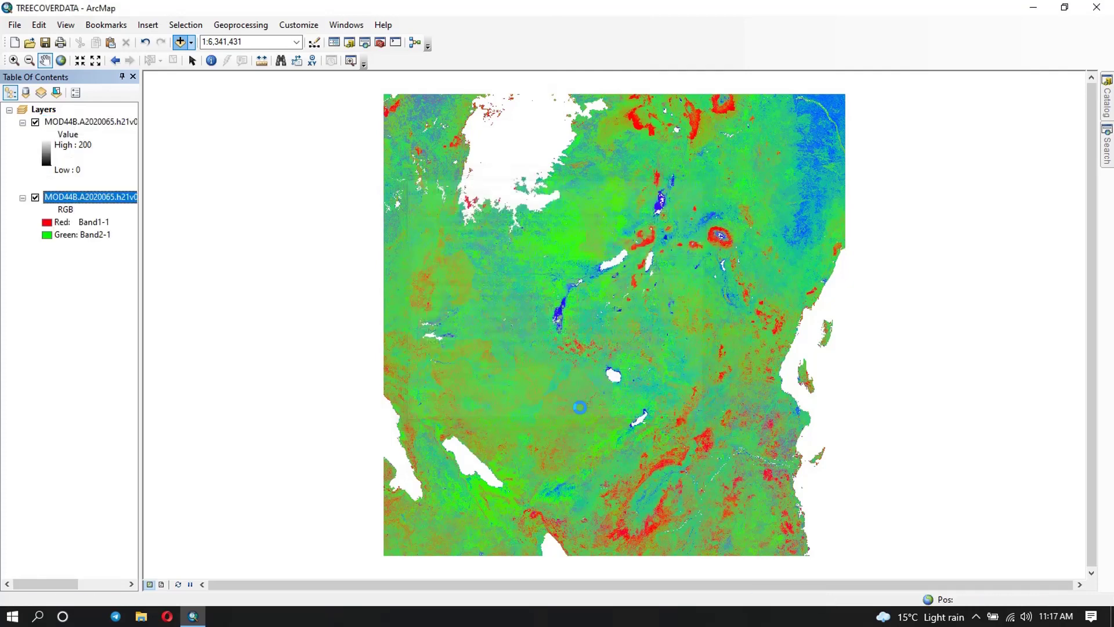
Step: Hide the RGB composite and give the Percent_Tree_Cover layer a red-yellow-green color ramp
{"action": "left_click", "coordinate": [36, 198]}
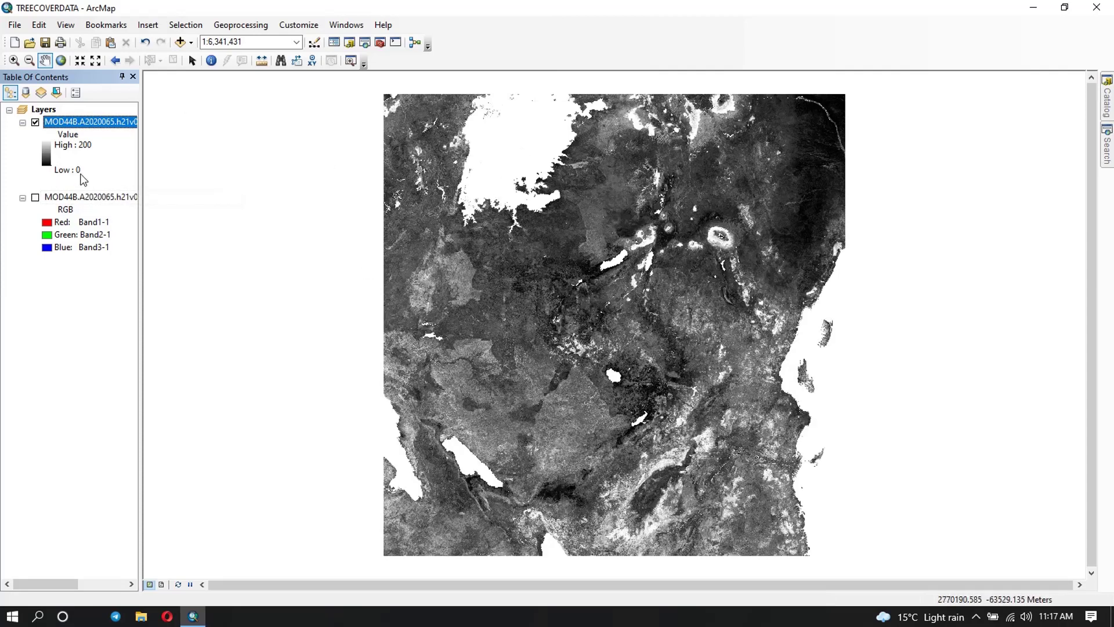
{"action": "left_click", "coordinate": [49, 157]}
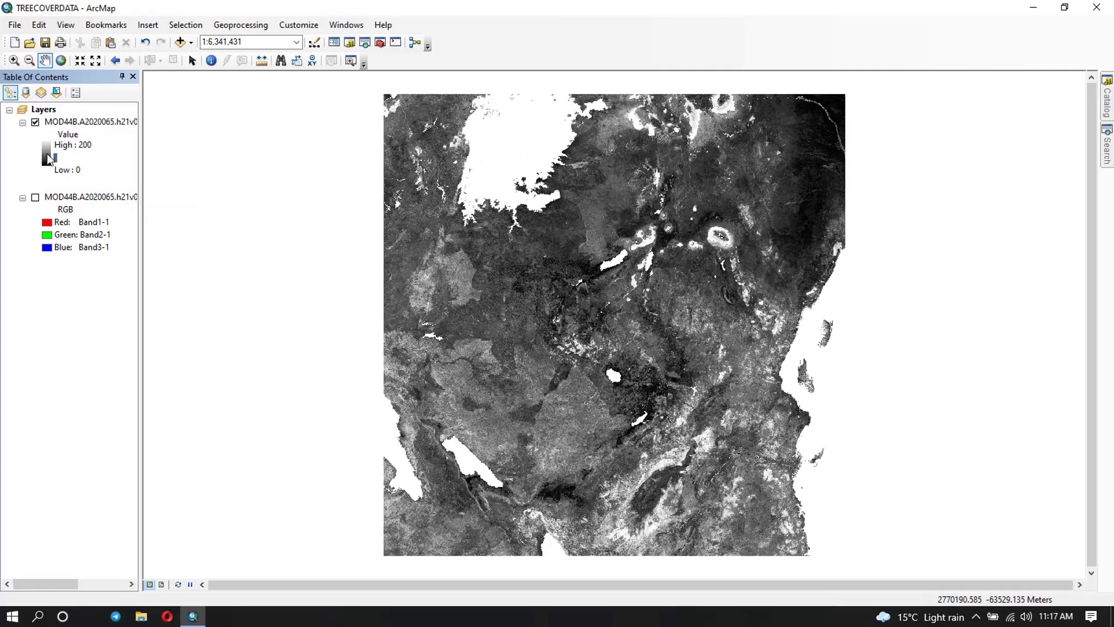
{"action": "left_click", "coordinate": [79, 223]}
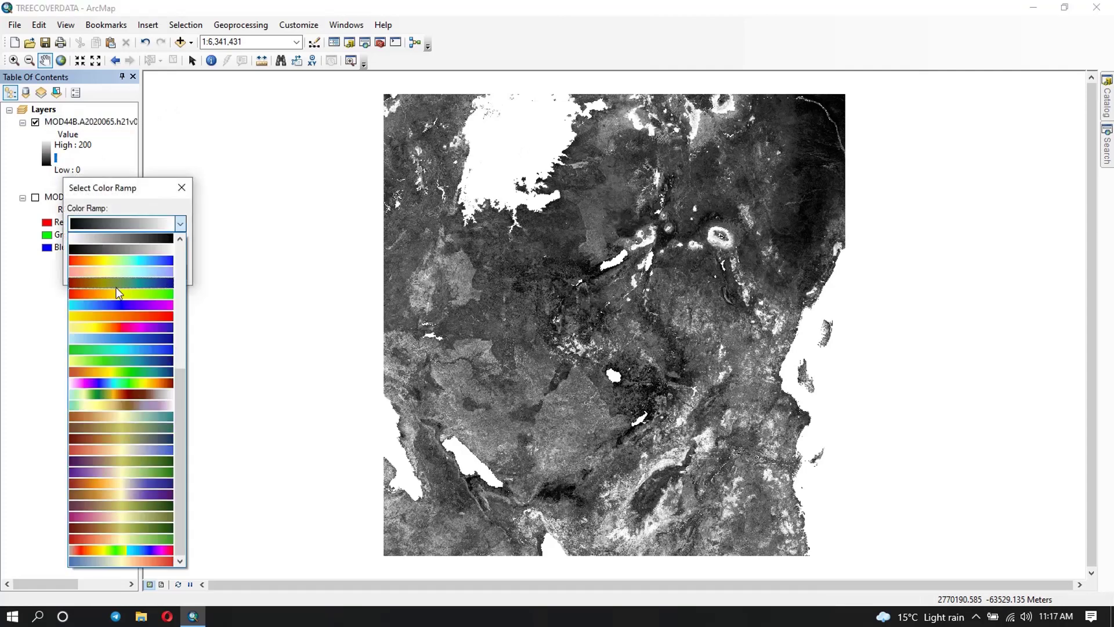
{"action": "left_click", "coordinate": [119, 293]}
{"action": "left_click", "coordinate": [92, 272]}
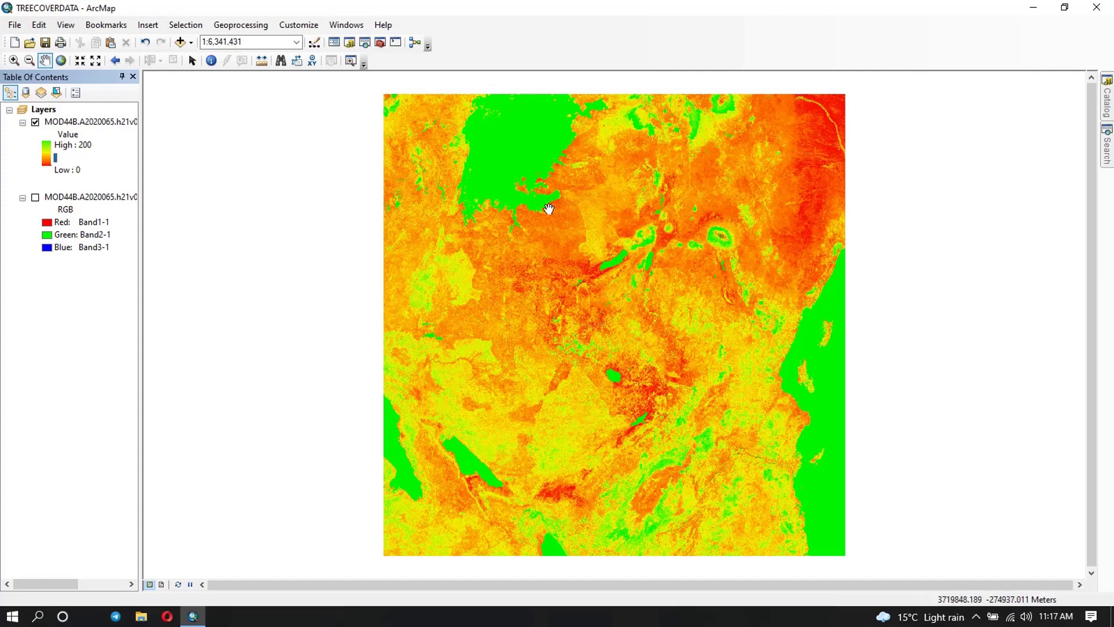
Step: Add D:\DATA\NairobiCounty.shp, dismiss the coordinate system warning, and pan to Nairobi
{"action": "left_click", "coordinate": [182, 45]}
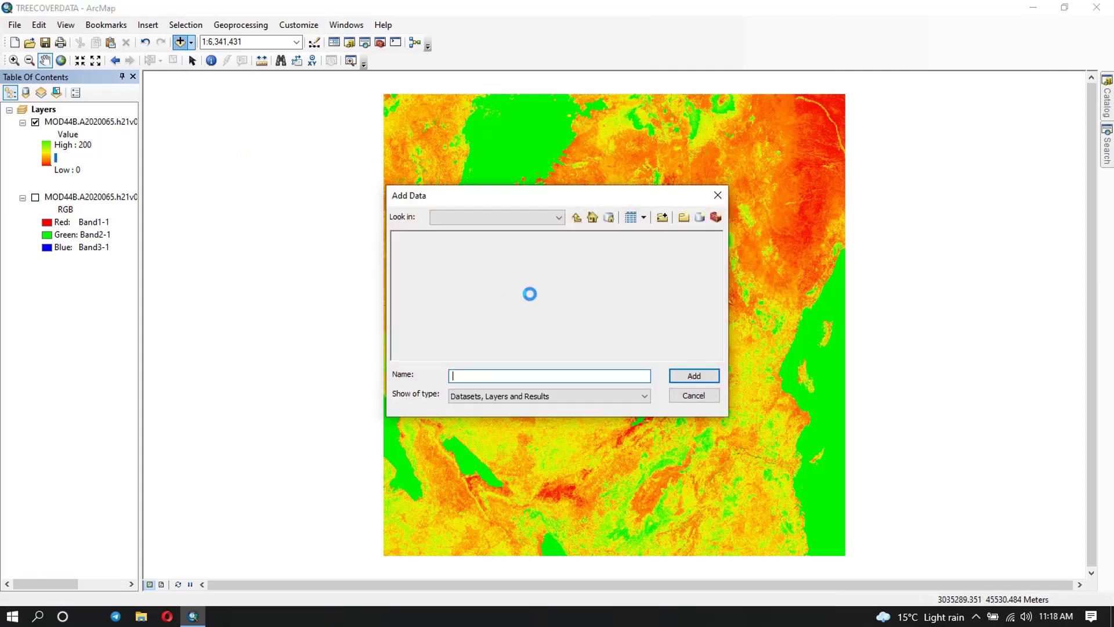
{"action": "left_click", "coordinate": [560, 220]}
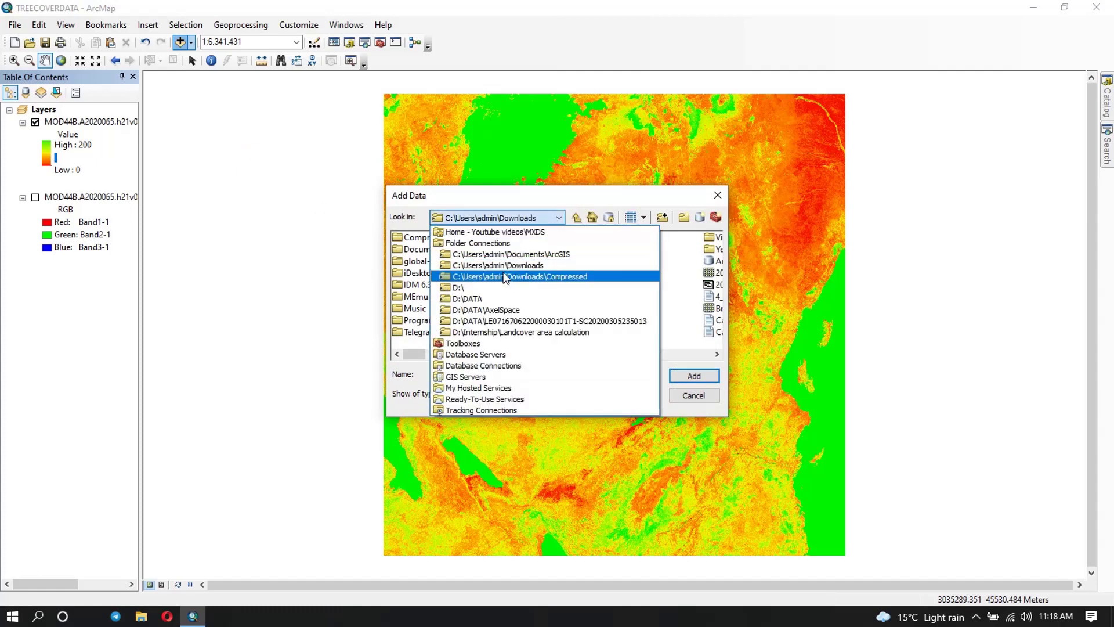
{"action": "left_click", "coordinate": [490, 296]}
{"action": "scroll", "coordinate": [490, 287], "scroll_direction": "down", "scroll_amount": 5}
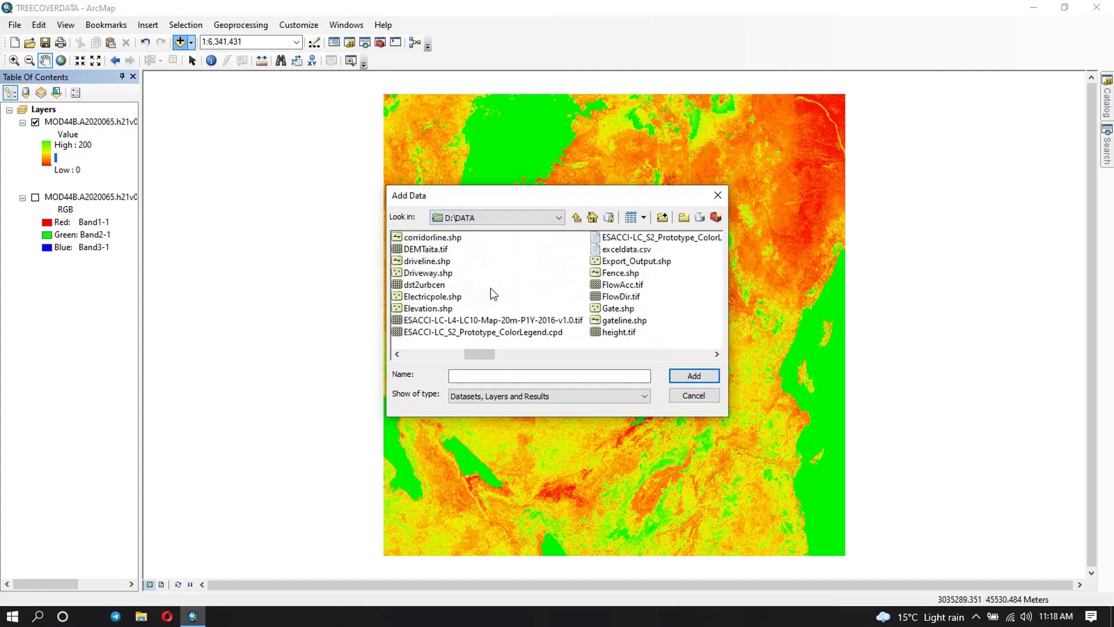
{"action": "scroll", "coordinate": [493, 294], "scroll_direction": "down", "scroll_amount": 1}
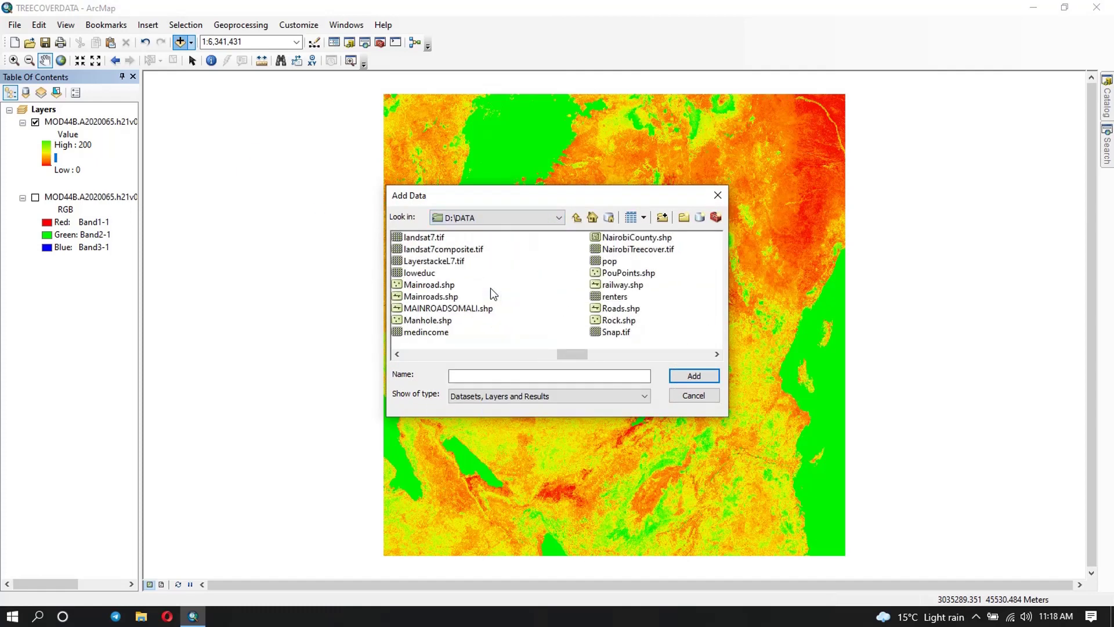
{"action": "left_click", "coordinate": [636, 237]}
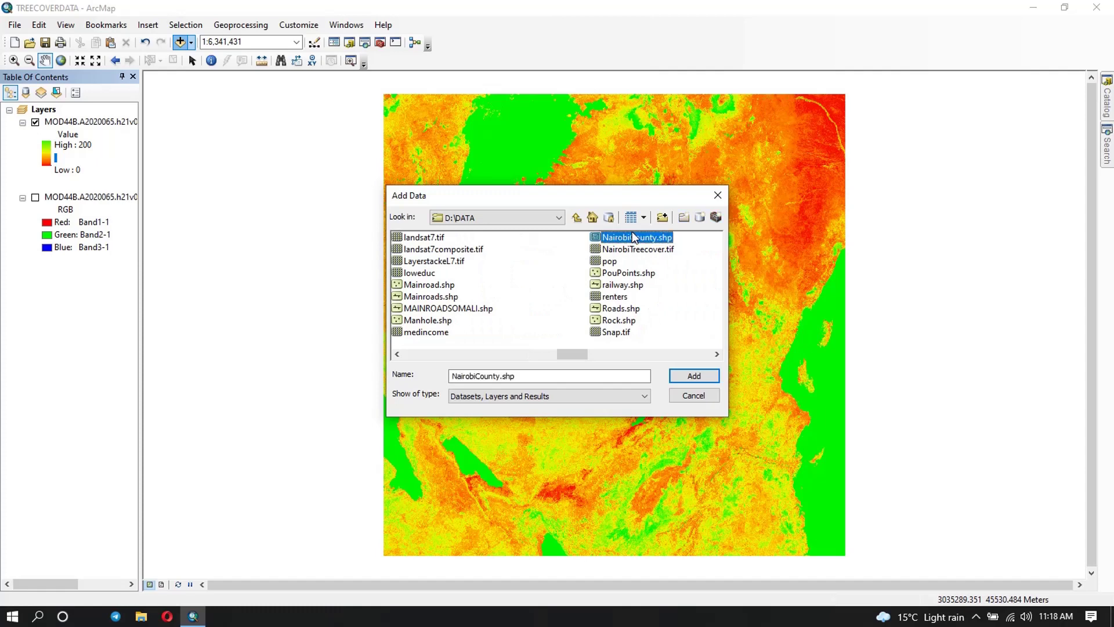
{"action": "left_click", "coordinate": [692, 377]}
{"action": "left_click", "coordinate": [673, 425]}
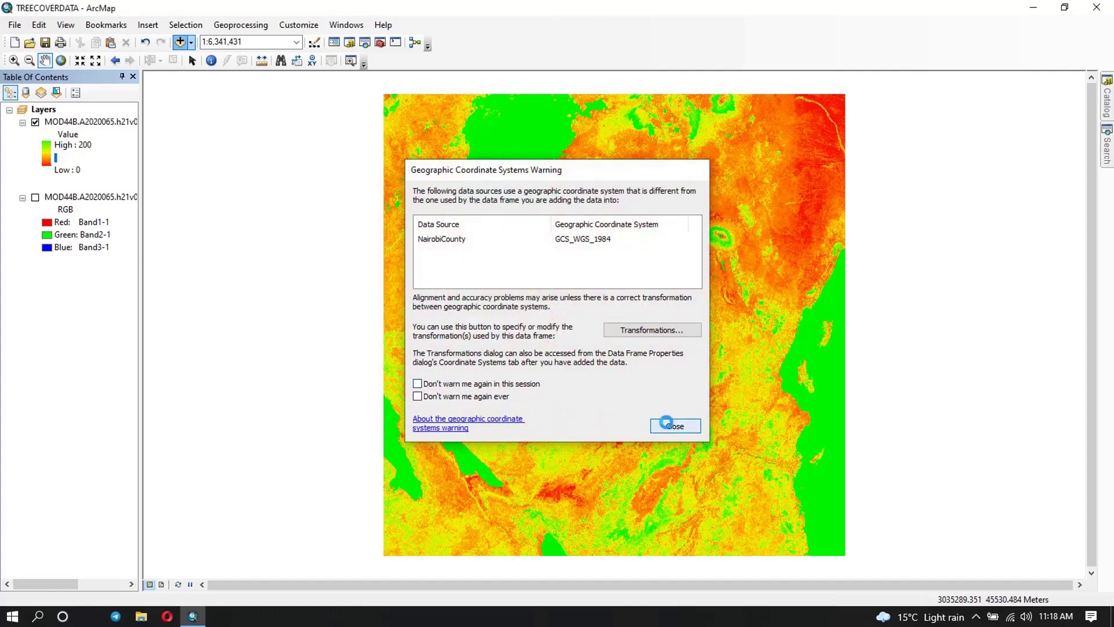
{"action": "scroll", "coordinate": [697, 157], "scroll_direction": "up", "scroll_amount": 1}
{"action": "scroll", "coordinate": [694, 162], "scroll_direction": "down", "scroll_amount": 3}
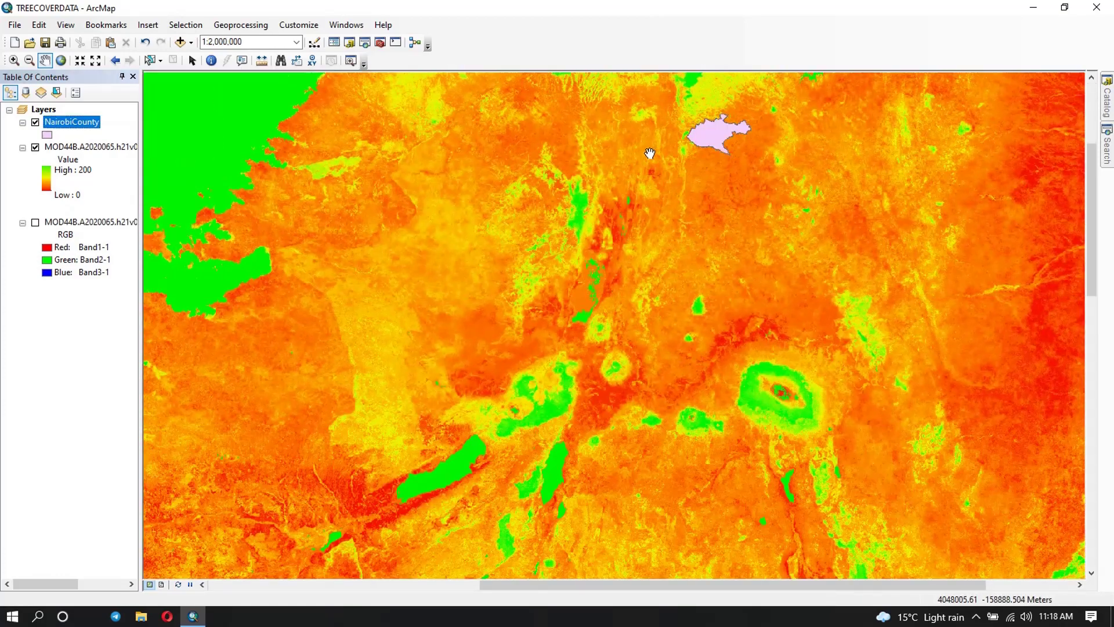
{"action": "left_click_drag", "start_coordinate": [652, 155], "coordinate": [583, 255]}
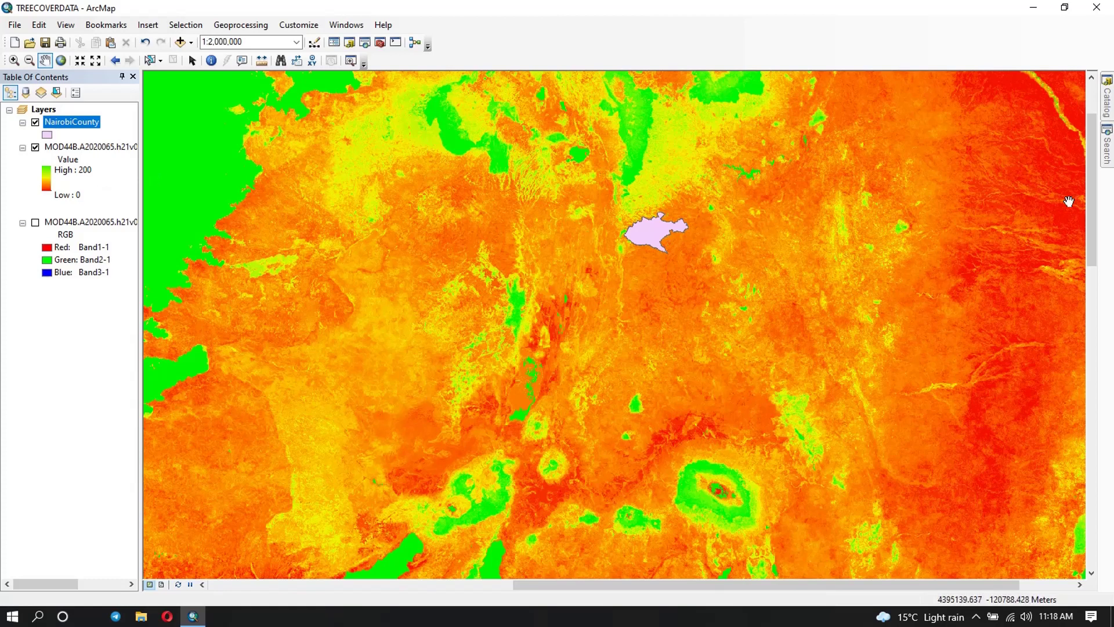
Step: Symbolize NairobiCounty as a hollow polygon with a red outline
{"action": "left_click", "coordinate": [46, 134]}
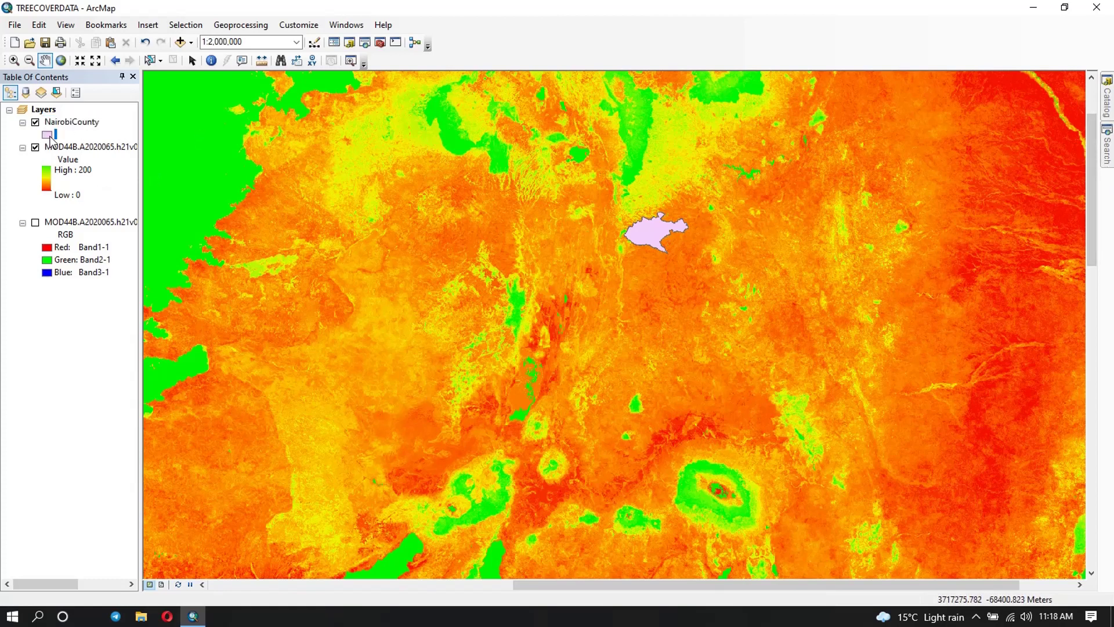
{"action": "left_click", "coordinate": [408, 277]}
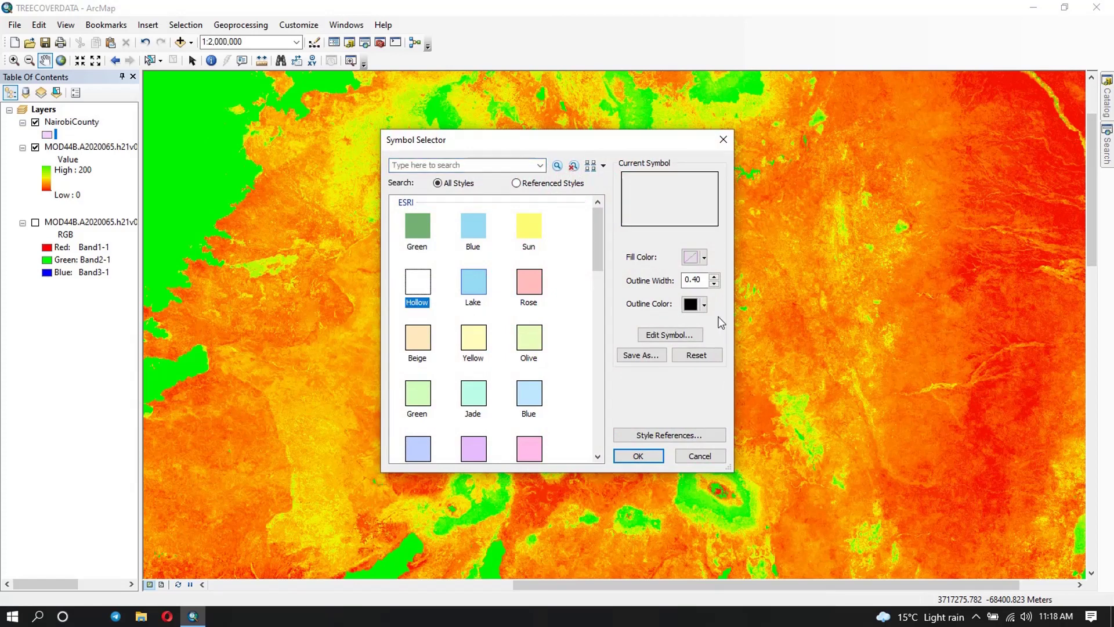
{"action": "left_click", "coordinate": [704, 305]}
{"action": "left_click", "coordinate": [705, 374]}
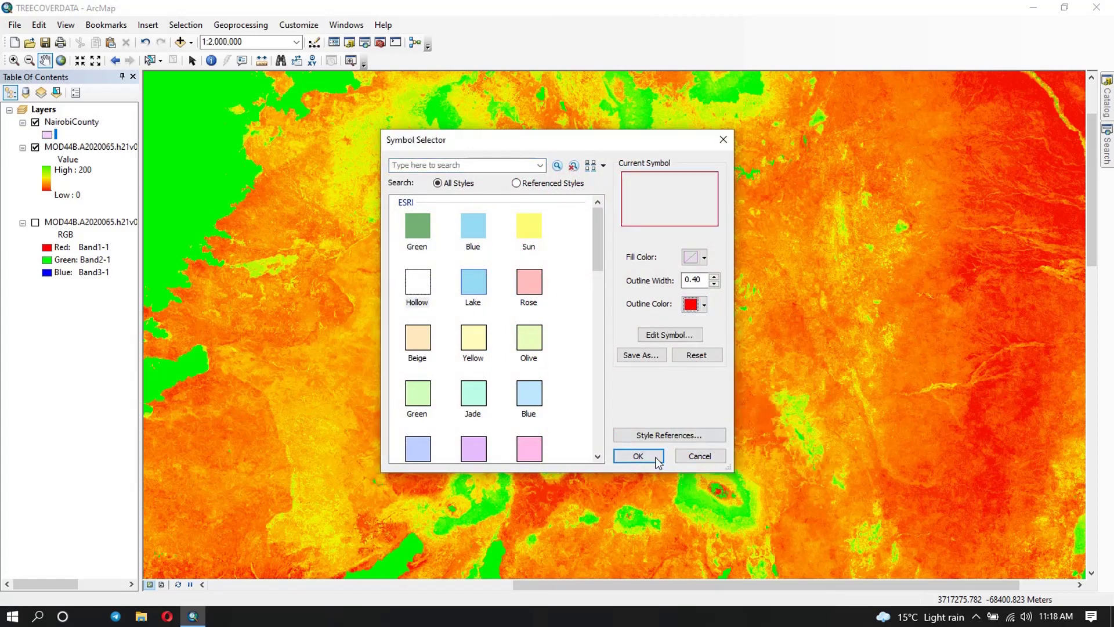
{"action": "left_click", "coordinate": [638, 456]}
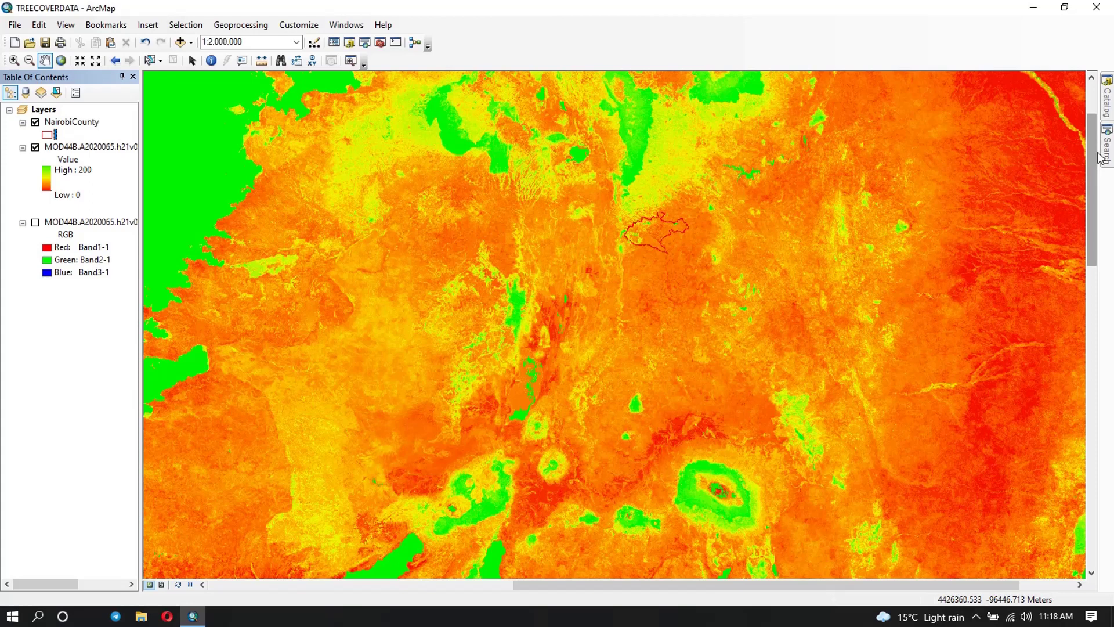
Step: In the raster Clip tool, use the MOD44B tree cover raster as input and NairobiCounty as extent
{"action": "left_click", "coordinate": [1107, 145]}
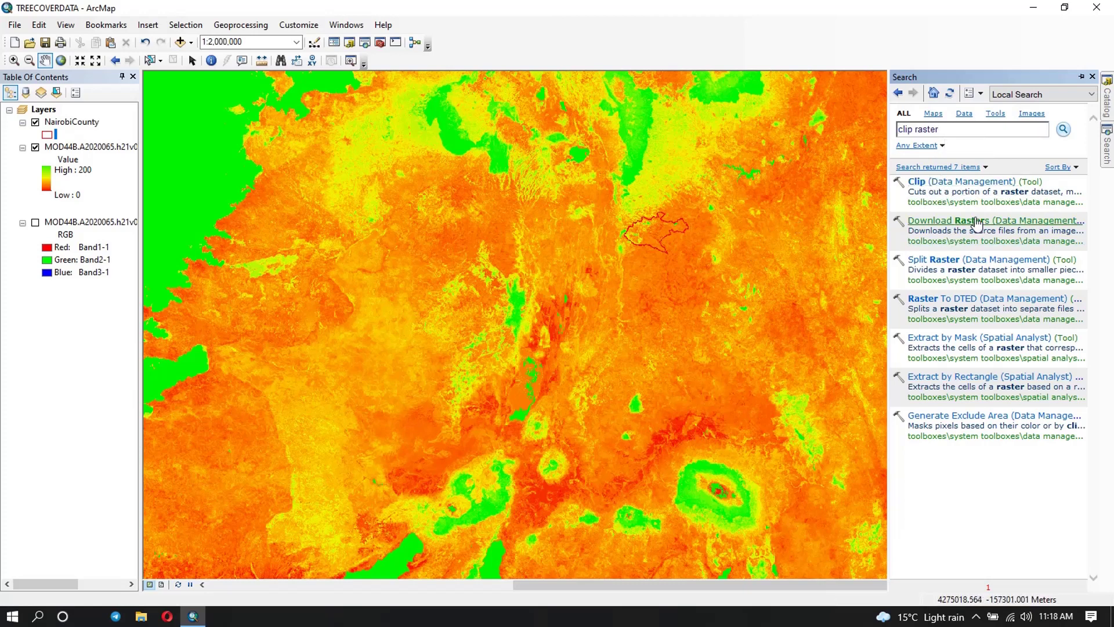
{"action": "left_click", "coordinate": [924, 183]}
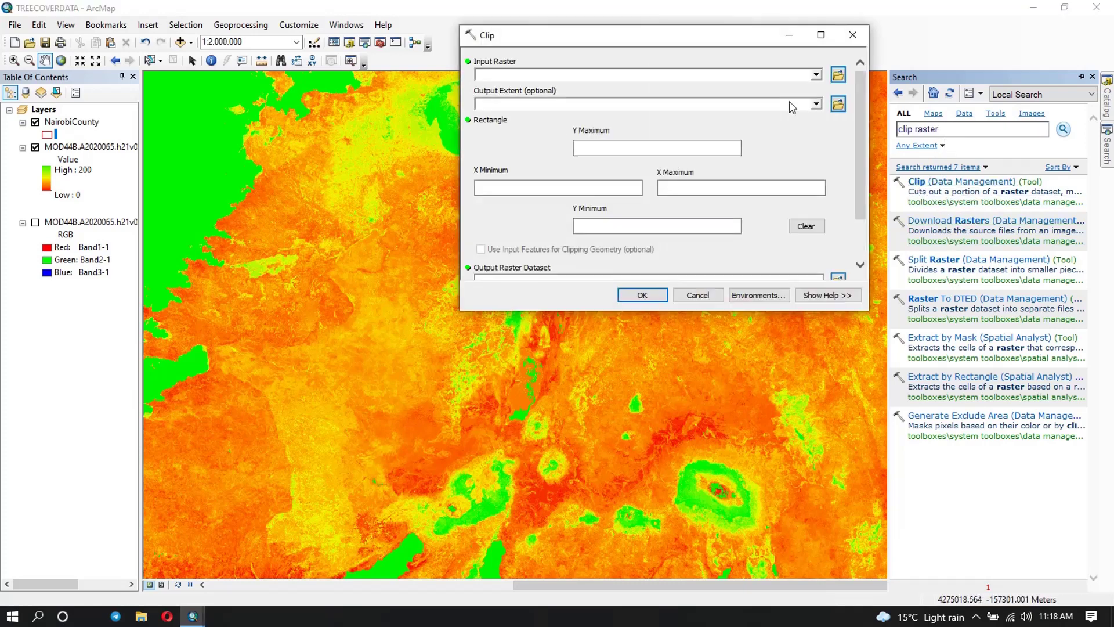
{"action": "left_click", "coordinate": [815, 76]}
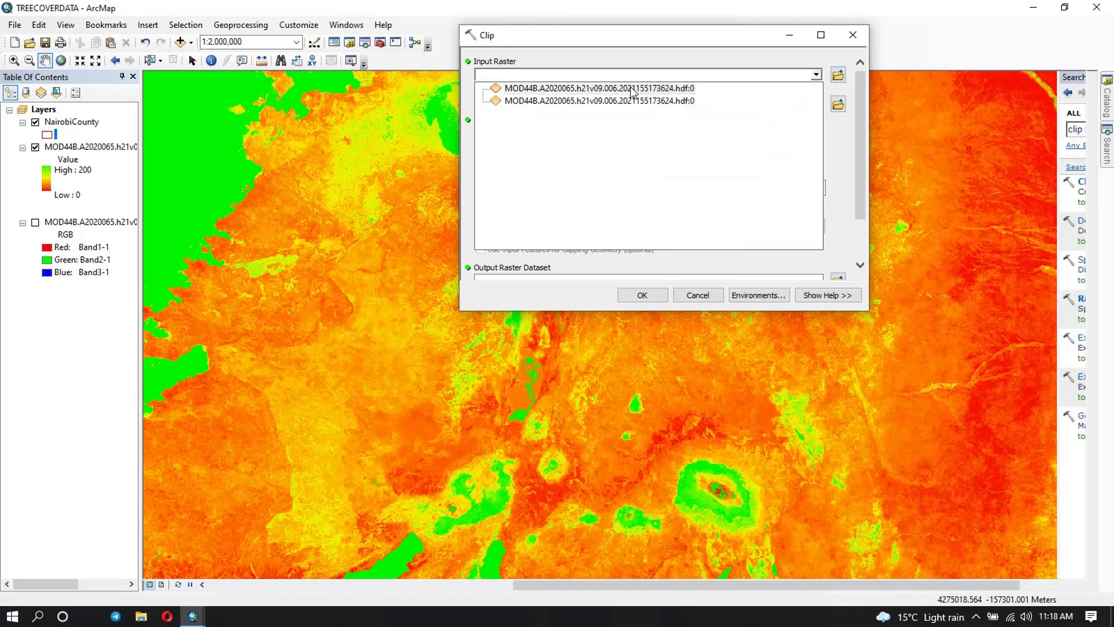
{"action": "left_click", "coordinate": [620, 94]}
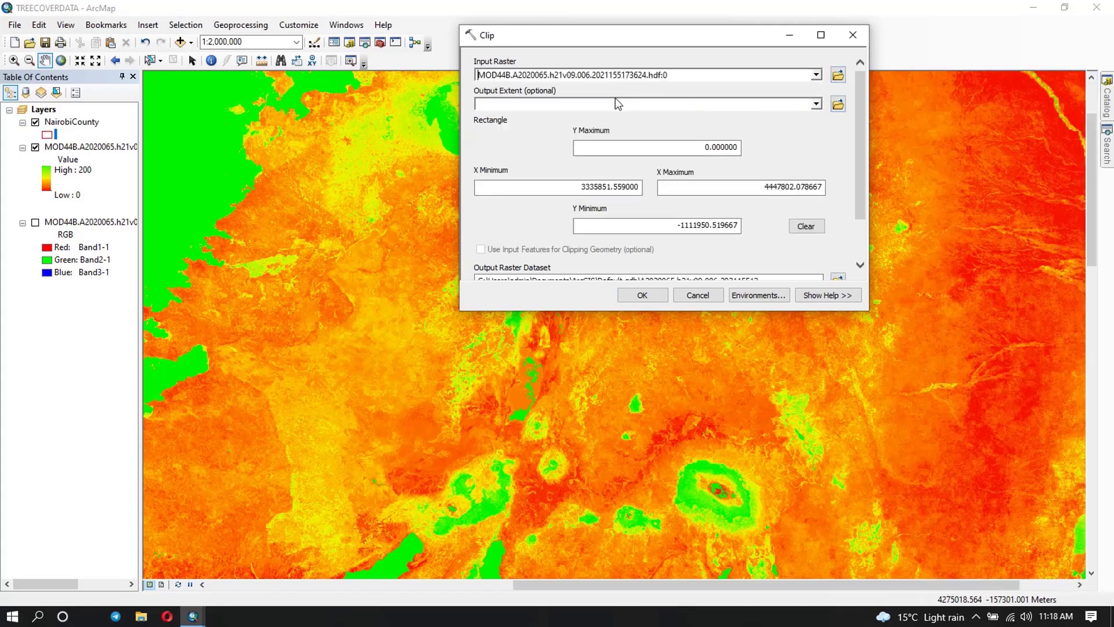
{"action": "left_click", "coordinate": [816, 103]}
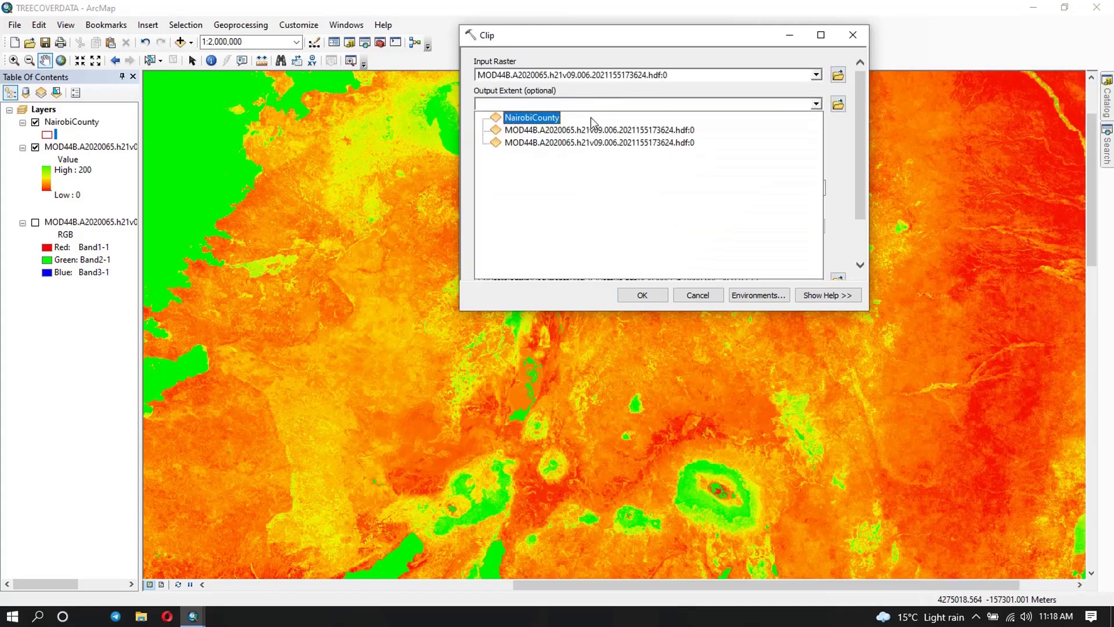
{"action": "left_click", "coordinate": [525, 114]}
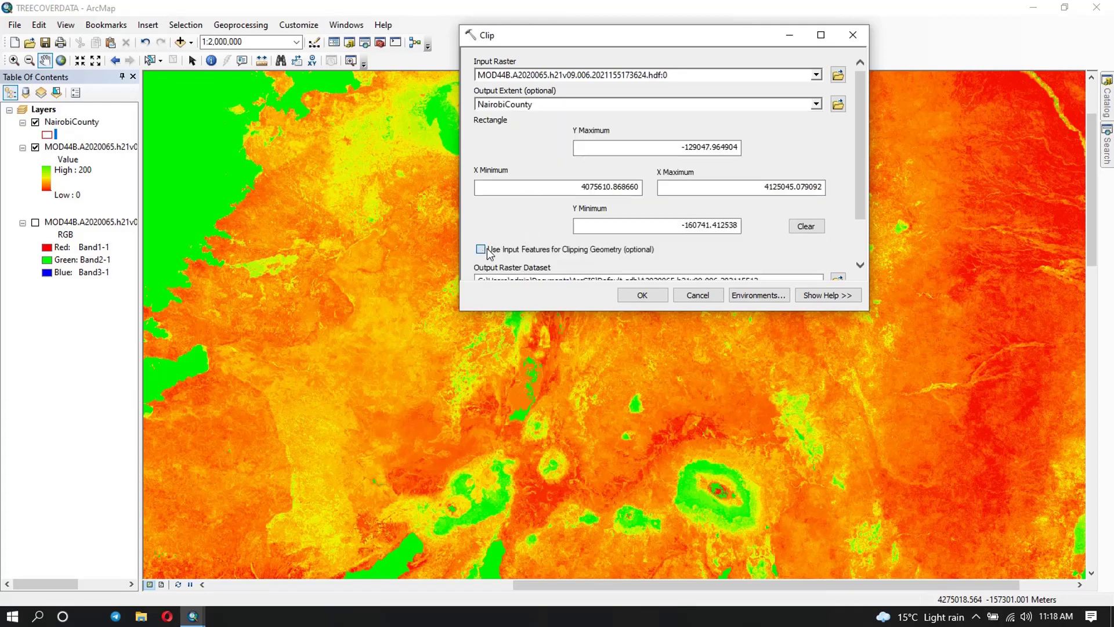
Step: Save the clip output as D:\DATA\Treecover_NRB.tif and run it
{"action": "scroll", "coordinate": [510, 238], "scroll_direction": "down", "scroll_amount": 3}
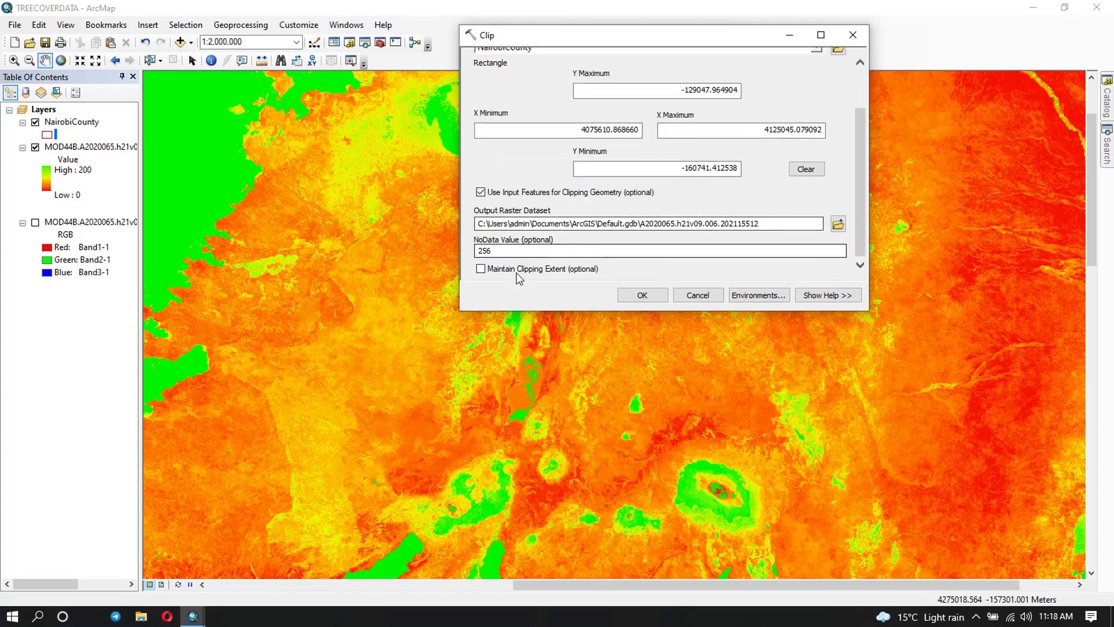
{"action": "left_click", "coordinate": [838, 224]}
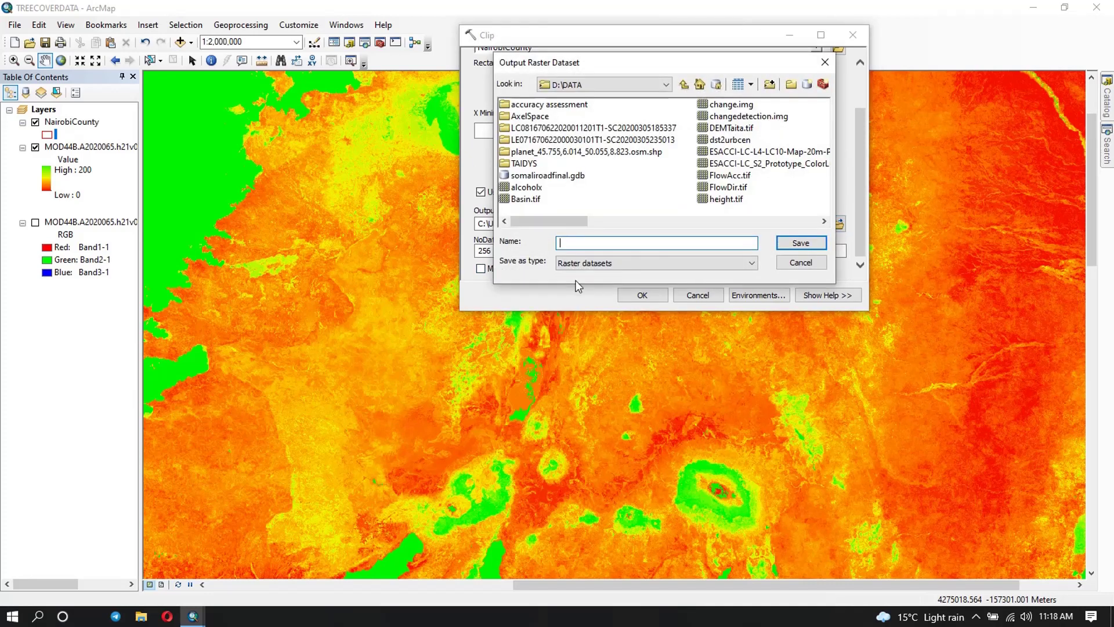
{"action": "type", "text": "Treecover_NRB.tif"}
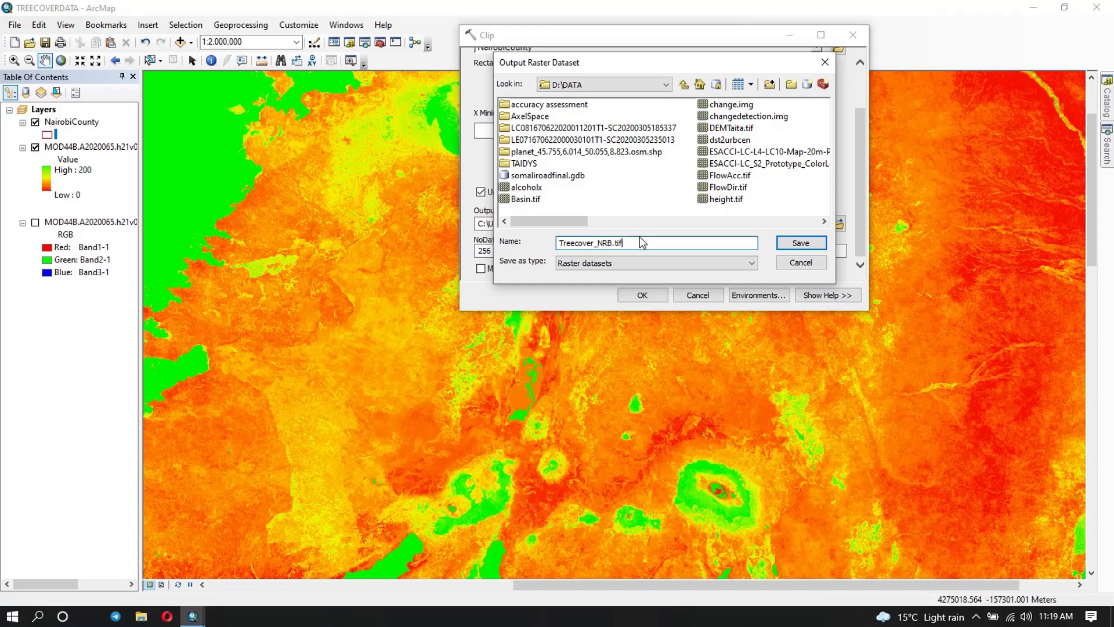
{"action": "left_click", "coordinate": [790, 245]}
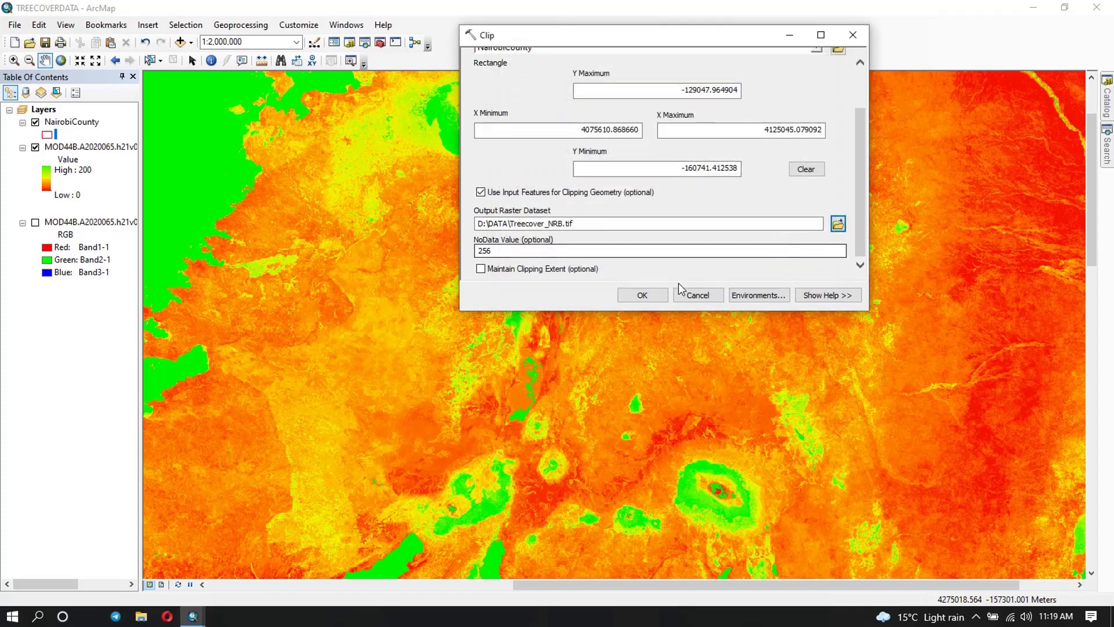
{"action": "left_click", "coordinate": [643, 295]}
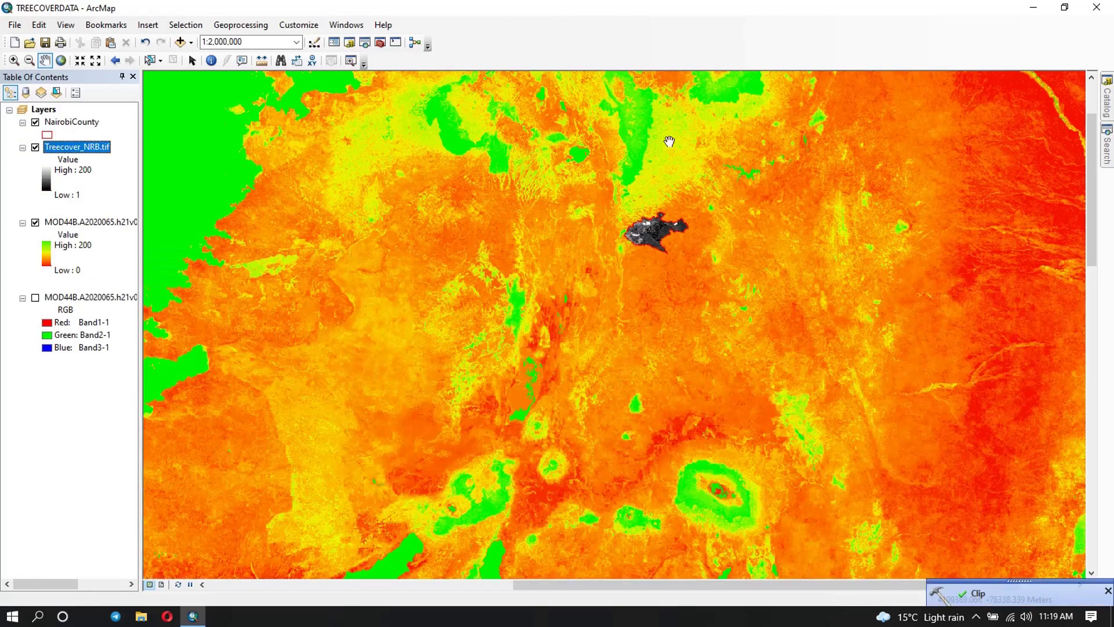
Step: Hide the unclipped MOD44B layer and zoom and pan to frame the clipped Treecover_NRB raster
{"action": "left_click", "coordinate": [36, 222]}
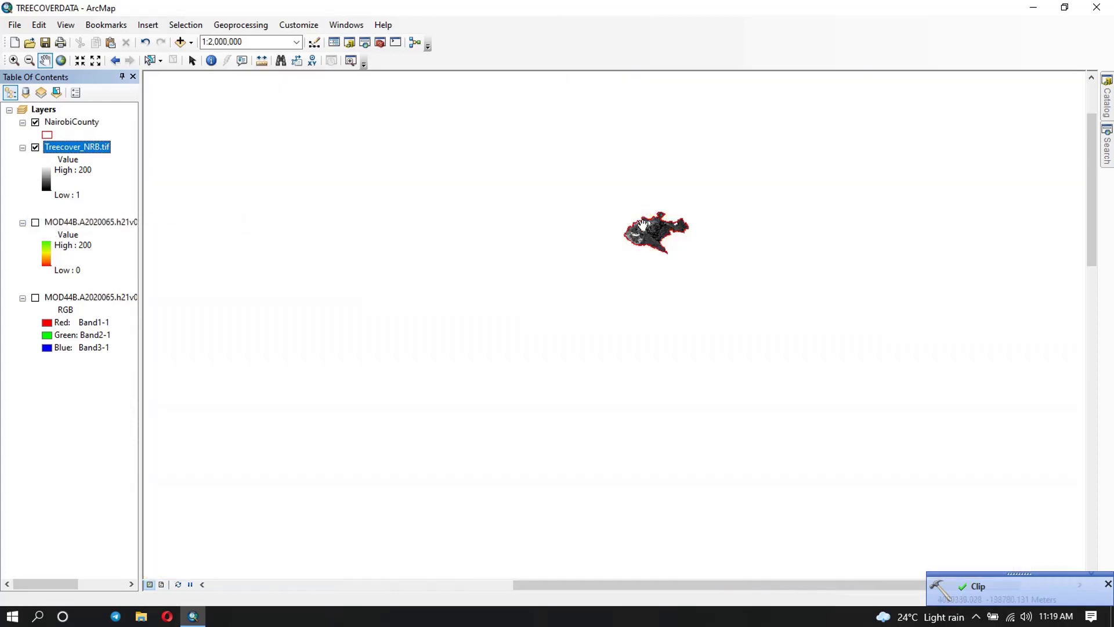
{"action": "scroll", "coordinate": [640, 227], "scroll_direction": "down", "scroll_amount": 5}
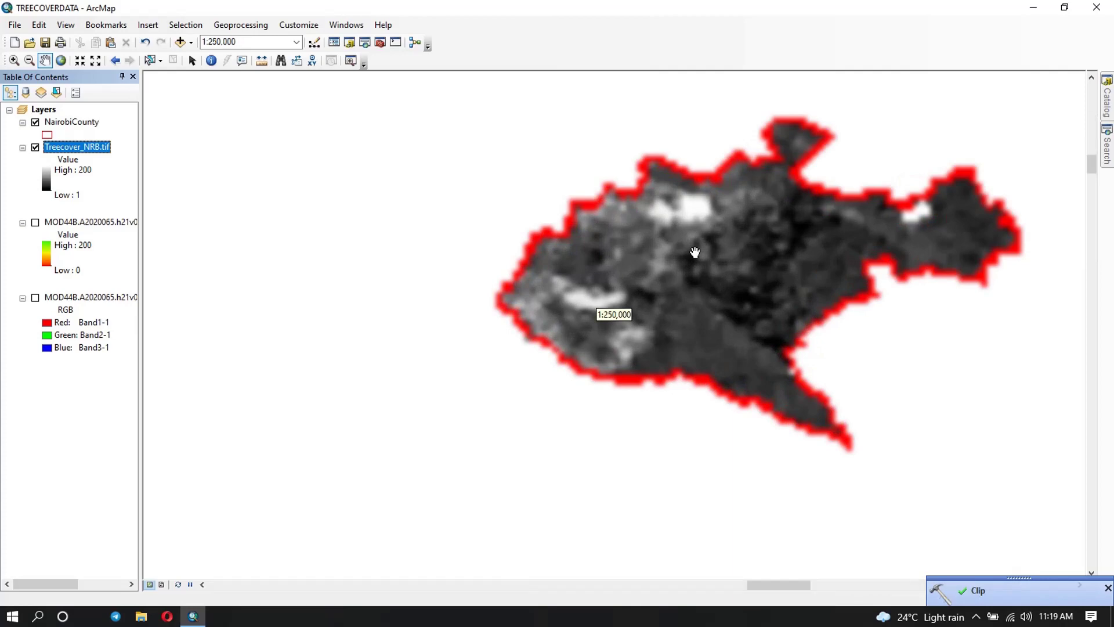
{"action": "left_click_drag", "start_coordinate": [698, 268], "coordinate": [504, 300]}
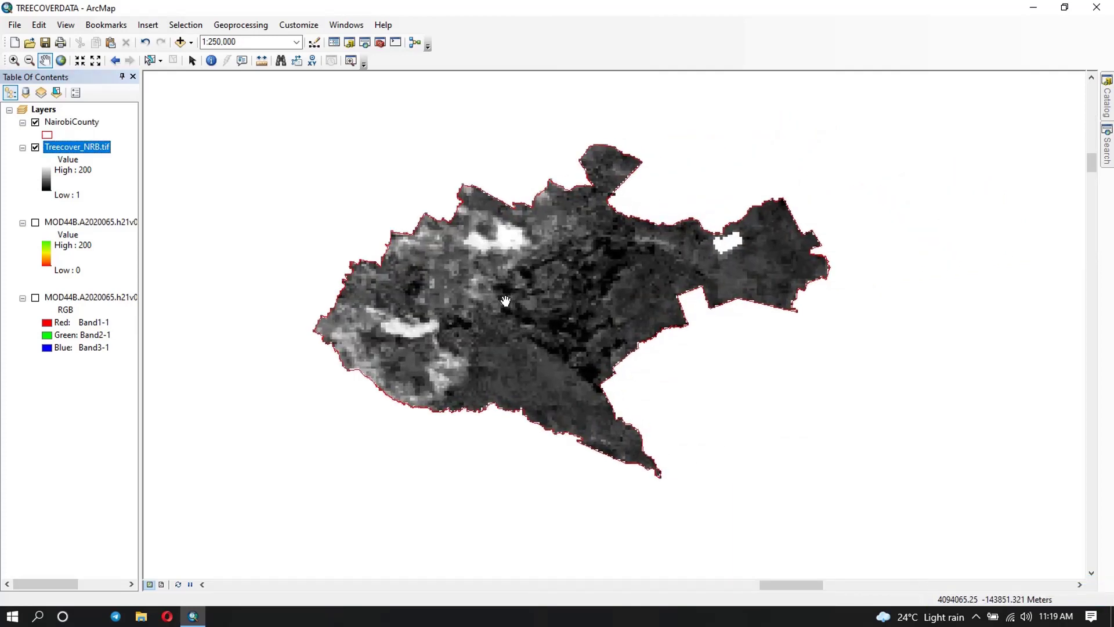
{"action": "scroll", "coordinate": [503, 300], "scroll_direction": "down", "scroll_amount": 1}
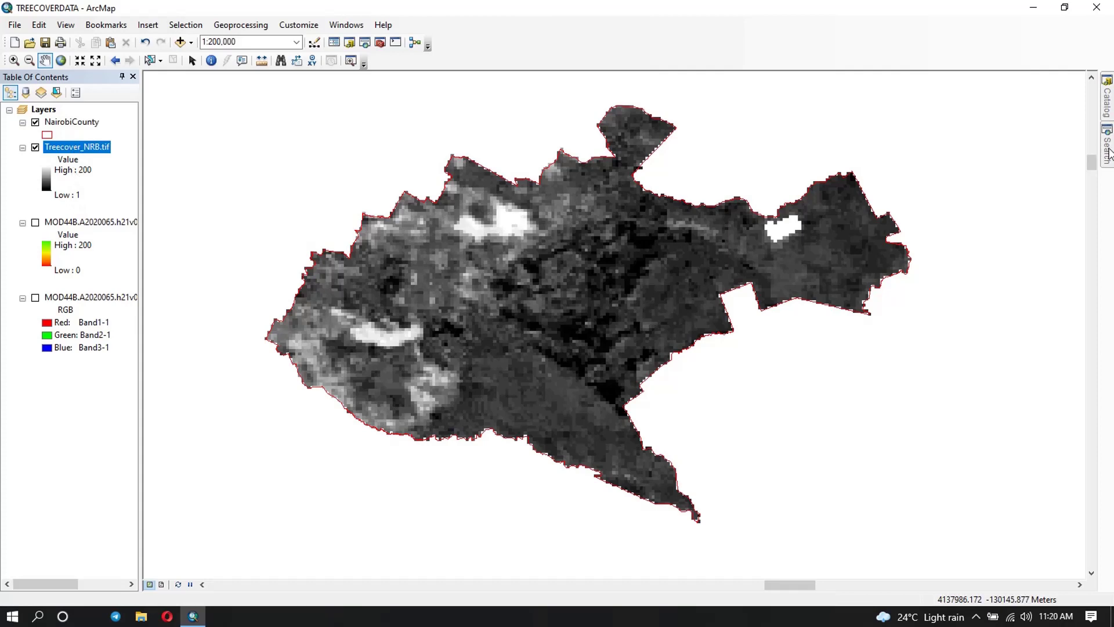
Step: Search for 'Raster calculator' and open the Spatial Analyst Raster Calculator
{"action": "mouse_move", "coordinate": [1107, 151]}
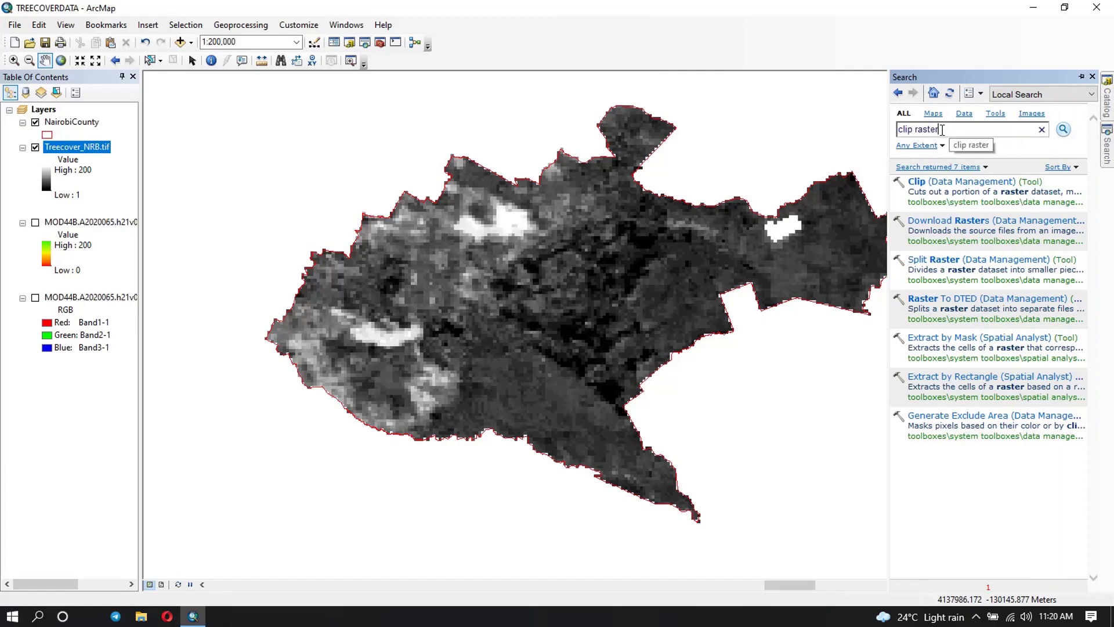
{"action": "left_click_drag", "start_coordinate": [942, 129], "coordinate": [903, 129]}
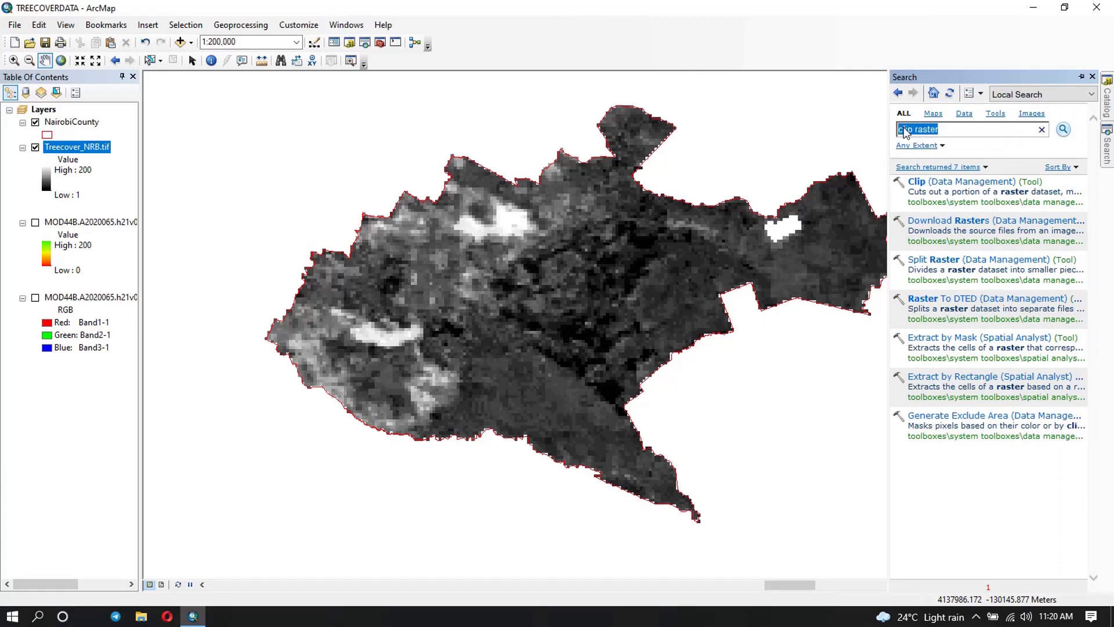
{"action": "type", "text": "Raster calculator"}
{"action": "key", "text": "Return"}
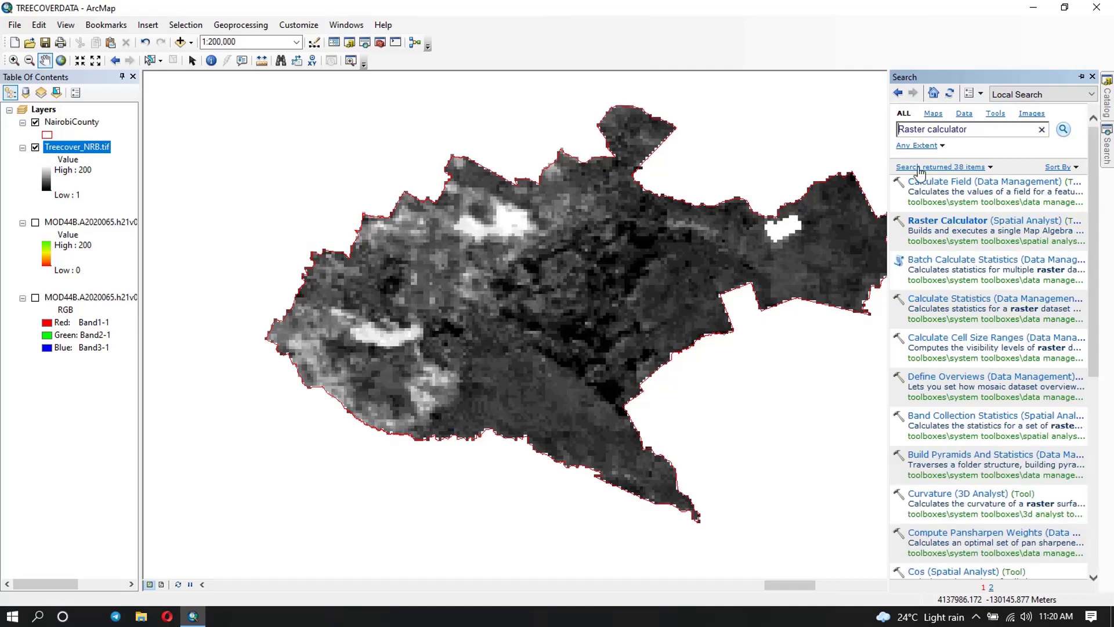
{"action": "left_click", "coordinate": [964, 226]}
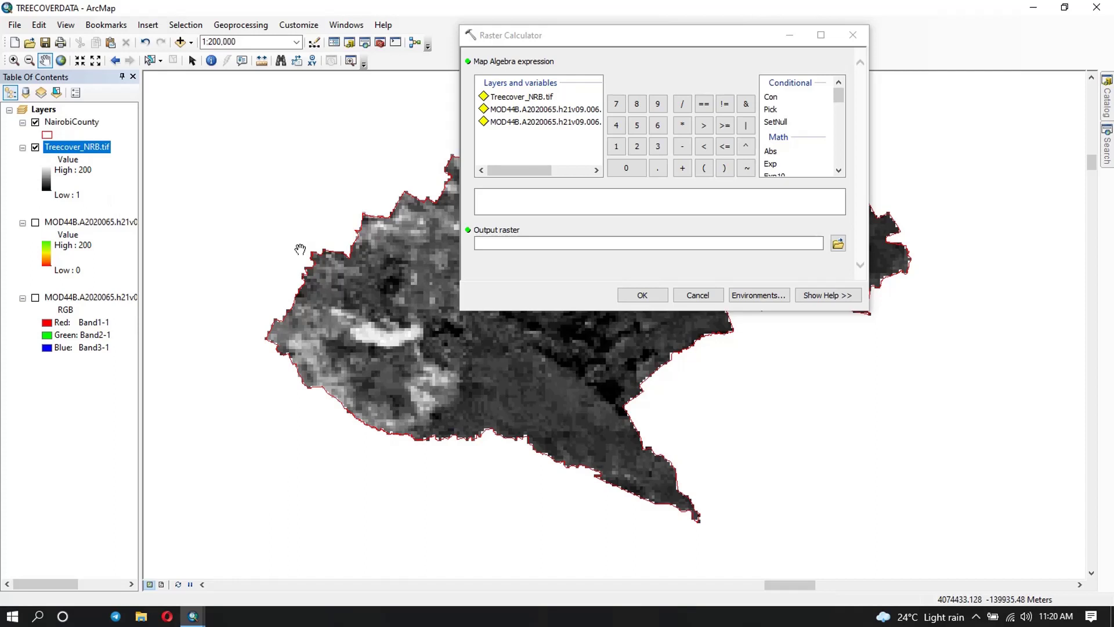
Step: Start the expression with SetNull and insert "Treecover_NRB.tif" as the condition raster
{"action": "left_click", "coordinate": [772, 123]}
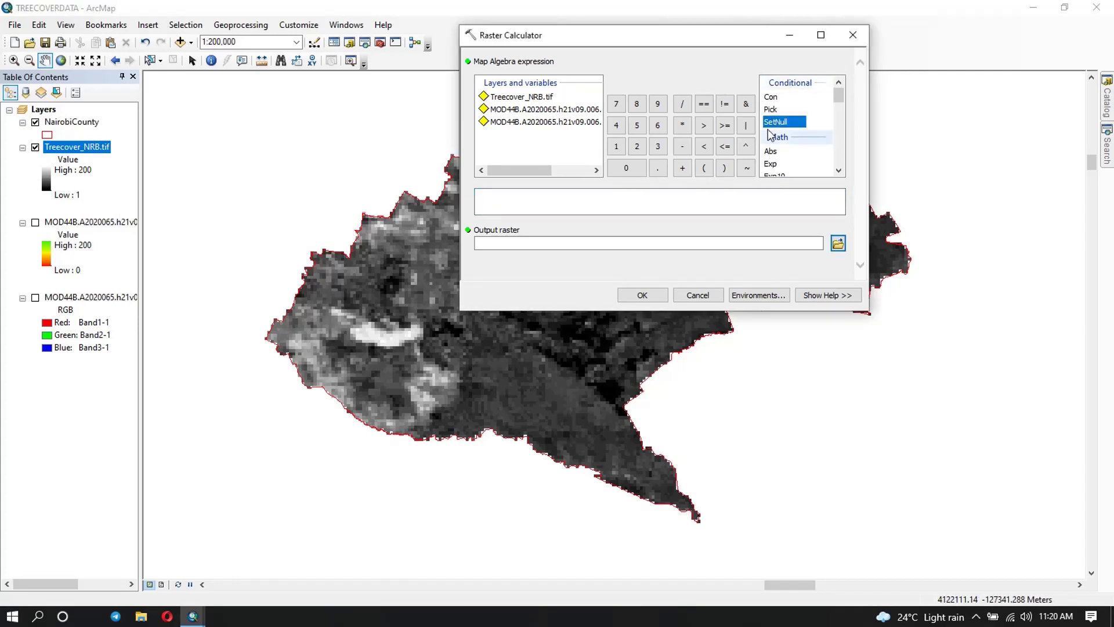
{"action": "left_click", "coordinate": [637, 204]}
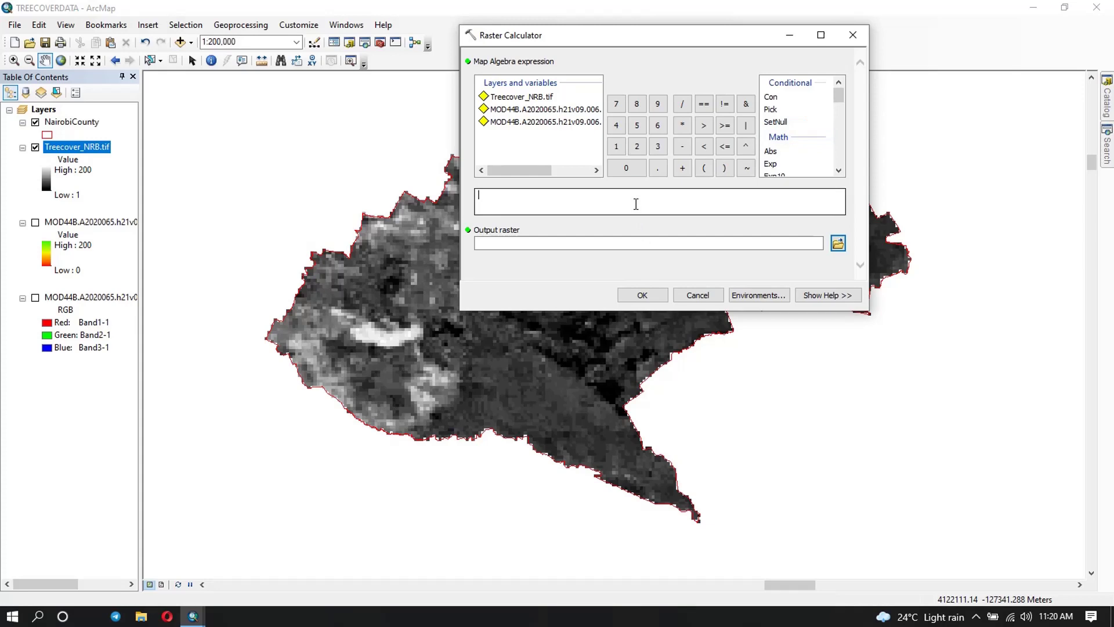
{"action": "double_click", "coordinate": [781, 122]}
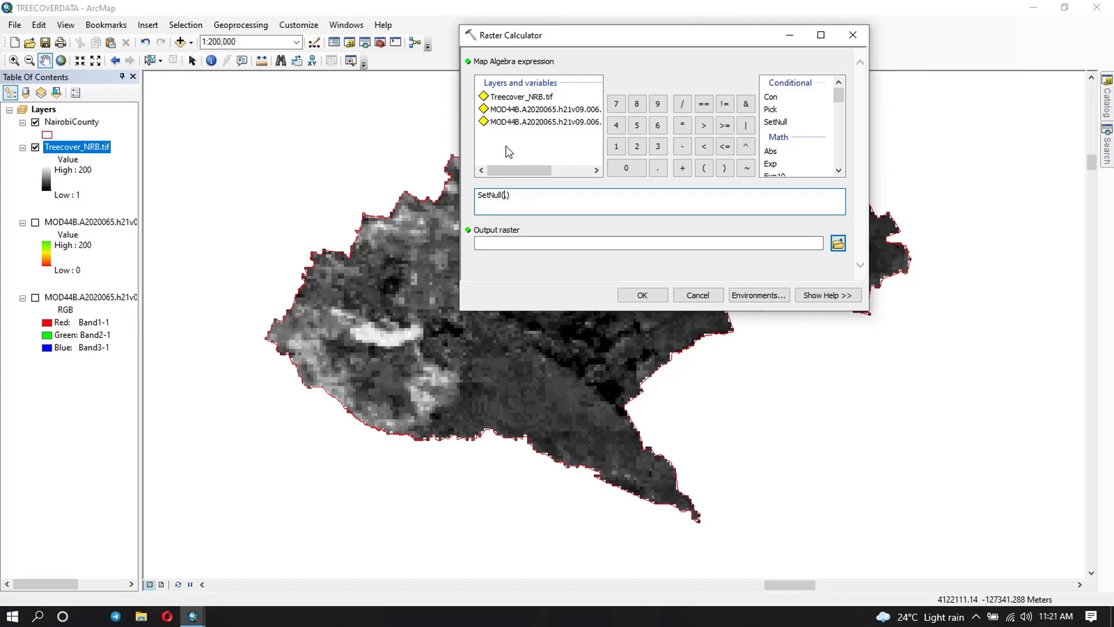
{"action": "left_click", "coordinate": [512, 99]}
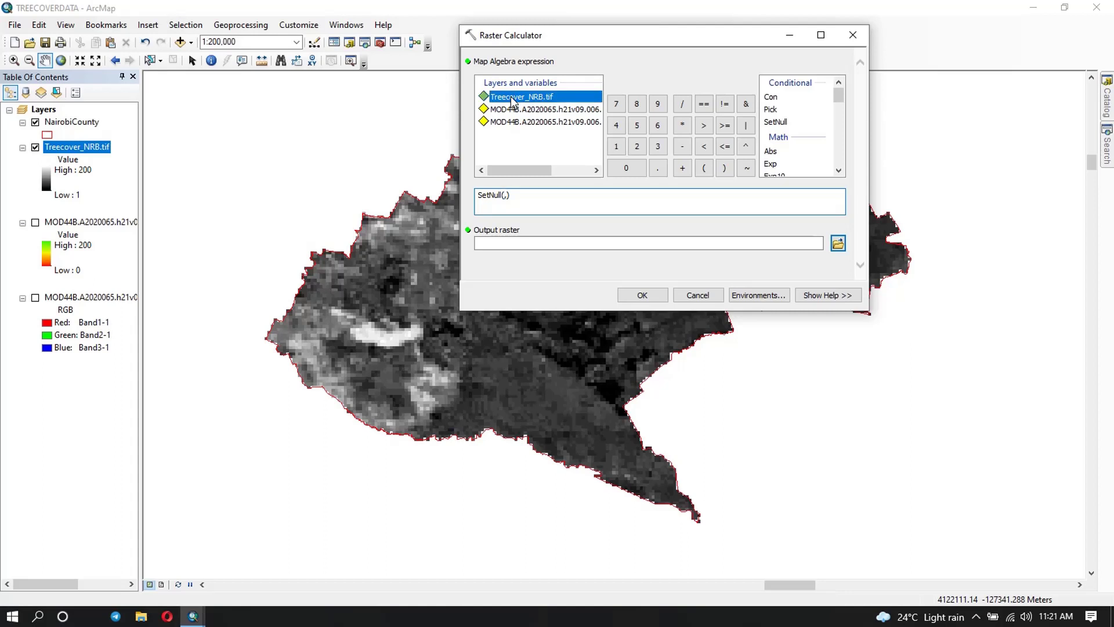
{"action": "double_click", "coordinate": [512, 100]}
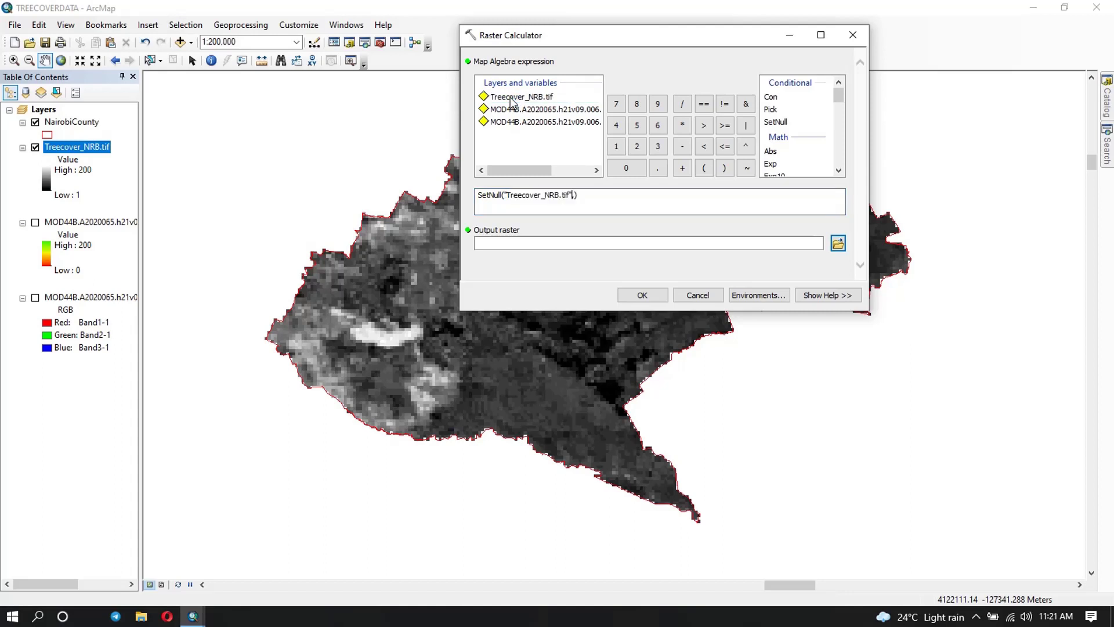
Step: Complete the condition as > 100 and add "Treecover_NRB.tif" as the kept value
{"action": "left_click", "coordinate": [704, 126]}
{"action": "type", "text": "1"}
{"action": "type", "text": "oo"}
{"action": "key", "text": "BackSpace"}
{"action": "key", "text": "BackSpace"}
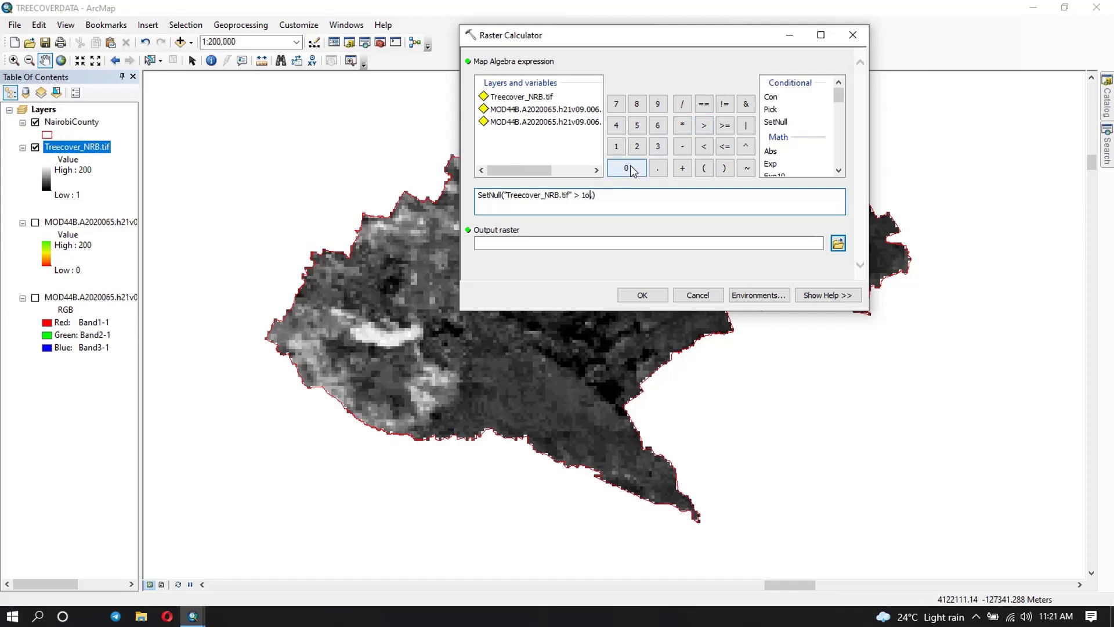
{"action": "left_click", "coordinate": [630, 168]}
{"action": "left_click", "coordinate": [630, 169]}
{"action": "double_click", "coordinate": [522, 97]}
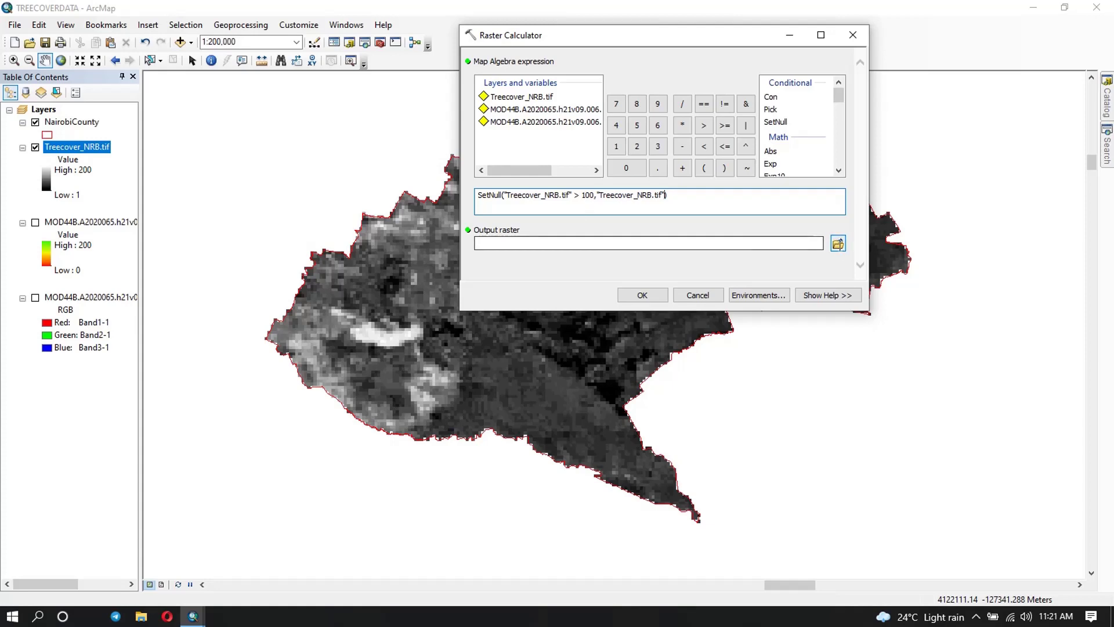
Step: Name the output raster Percenttreecover_NRB.tif in D:\DATA
{"action": "left_click", "coordinate": [838, 245]}
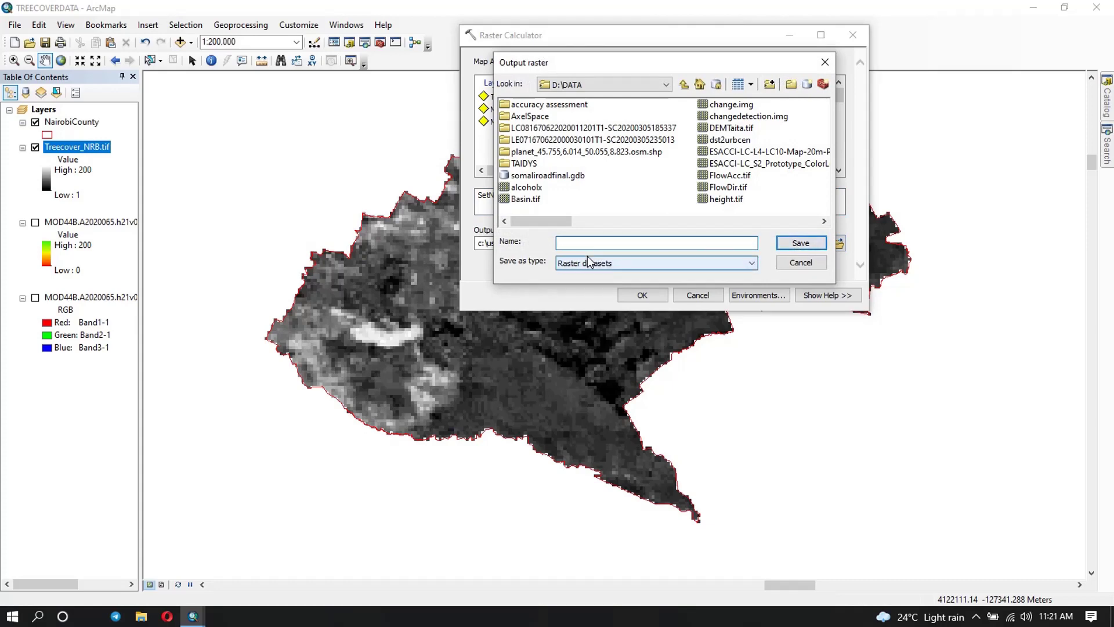
{"action": "type", "text": "Percenttreecove"}
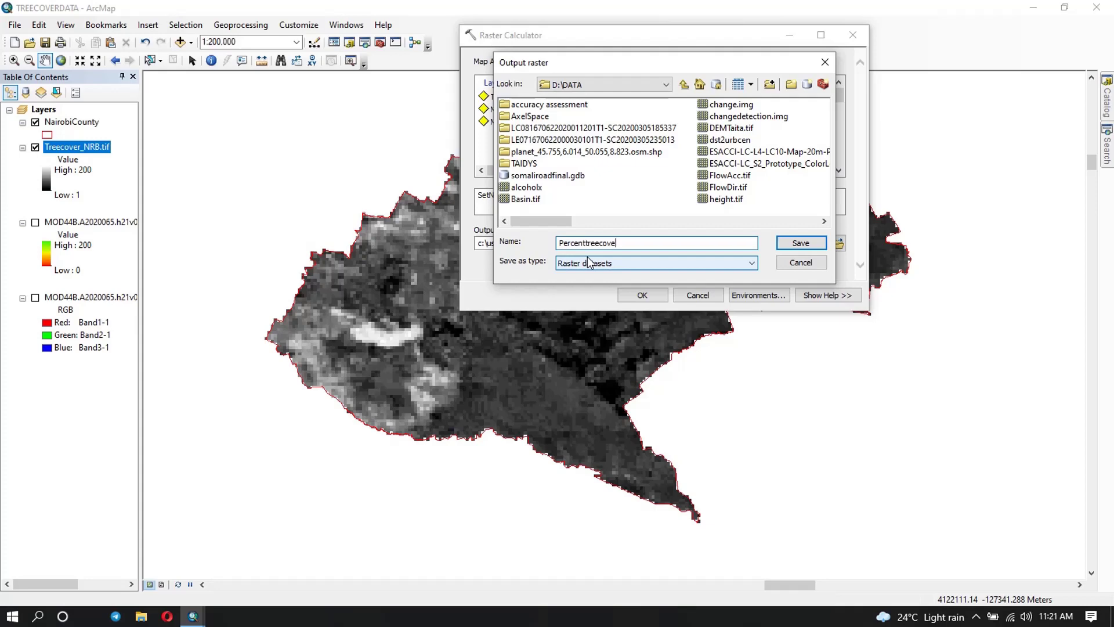
{"action": "type", "text": "r_NRB.tif"}
{"action": "left_click", "coordinate": [800, 243]}
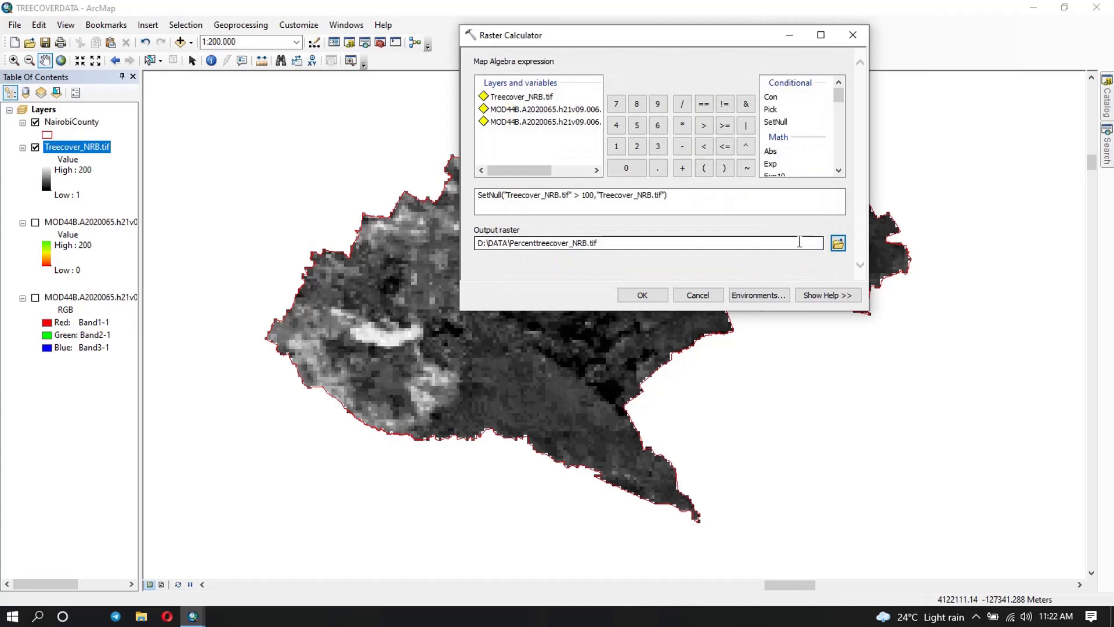
Step: Run the SetNull calculation to create Percenttreecover_NRB.tif (1–79) and hide Treecover_NRB.tif
{"action": "left_click", "coordinate": [642, 295]}
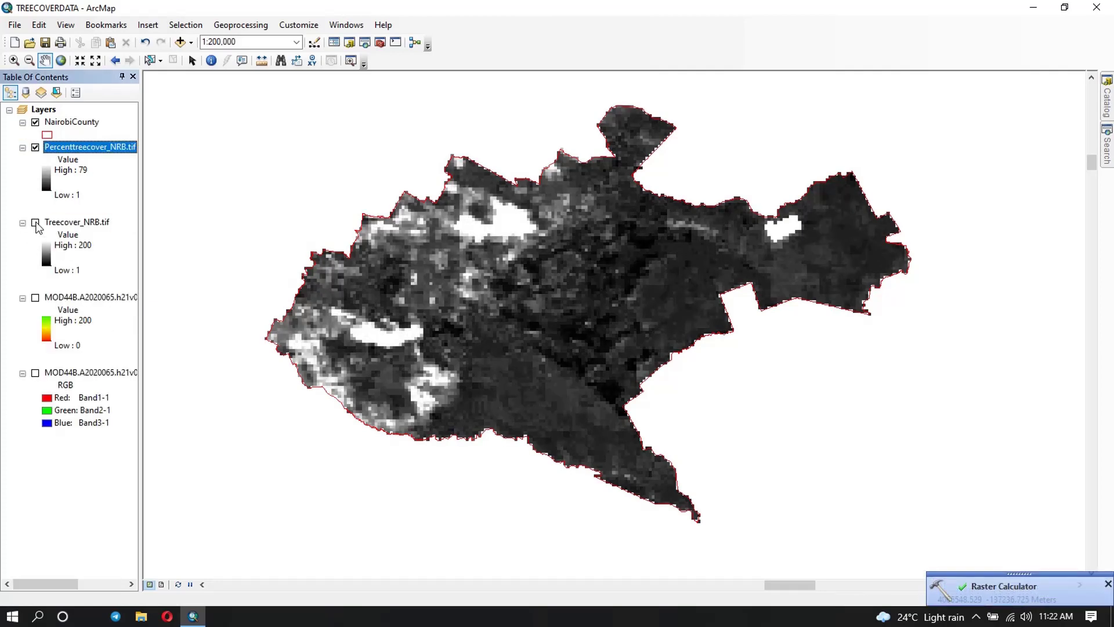
{"action": "left_click", "coordinate": [35, 223]}
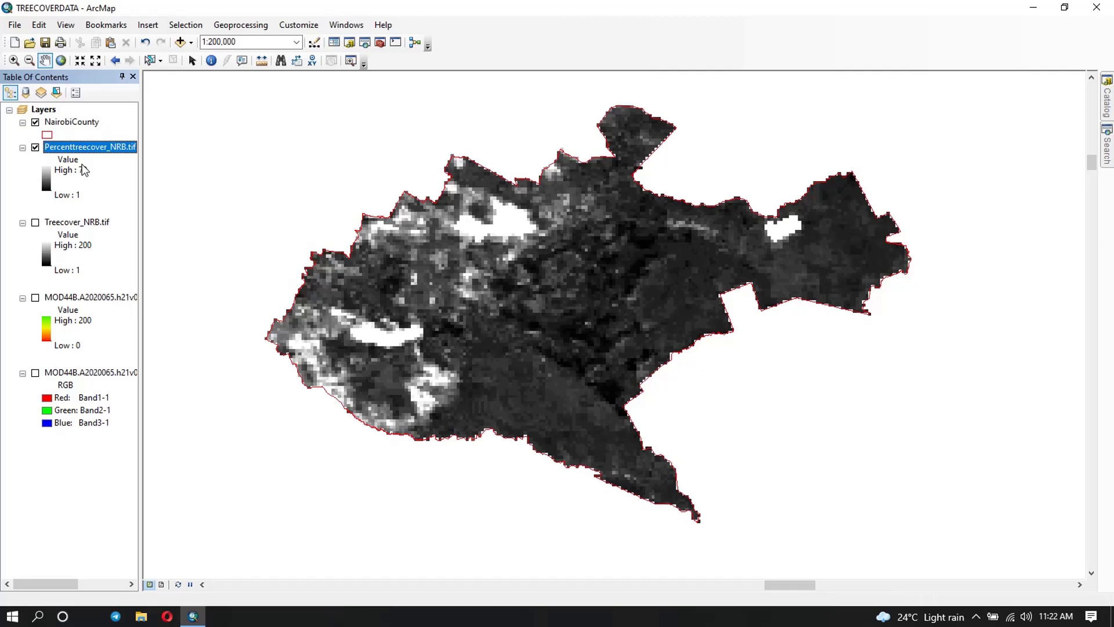
Step: Apply the red-yellow-green colour ramp to the Percenttreecover_NRB.tif layer's 1–79 values
{"action": "double_click", "coordinate": [47, 185]}
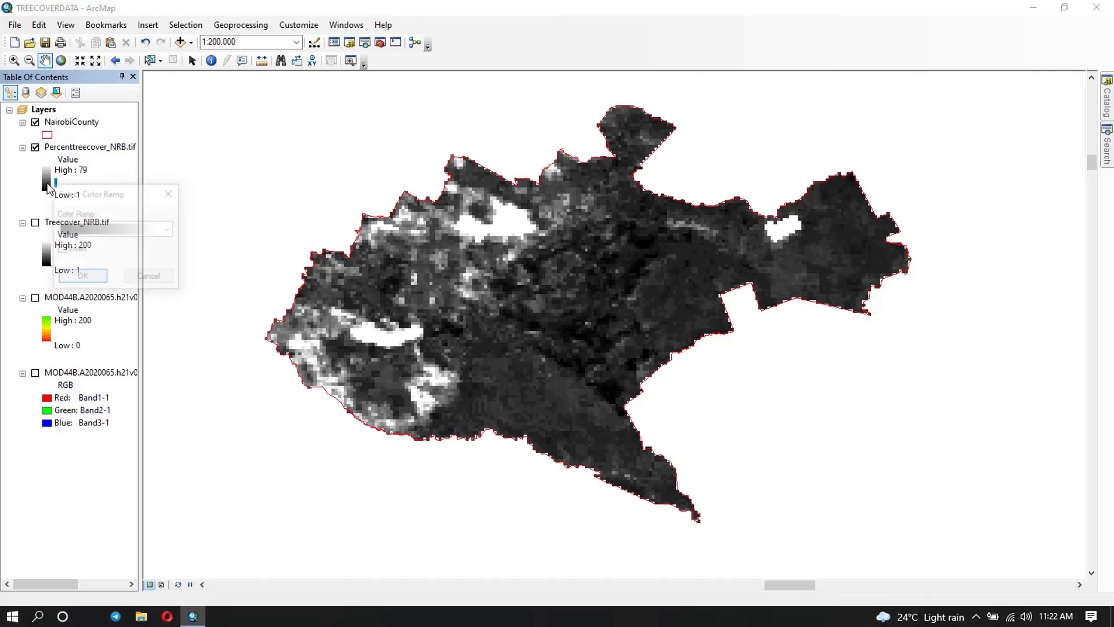
{"action": "left_click", "coordinate": [78, 232]}
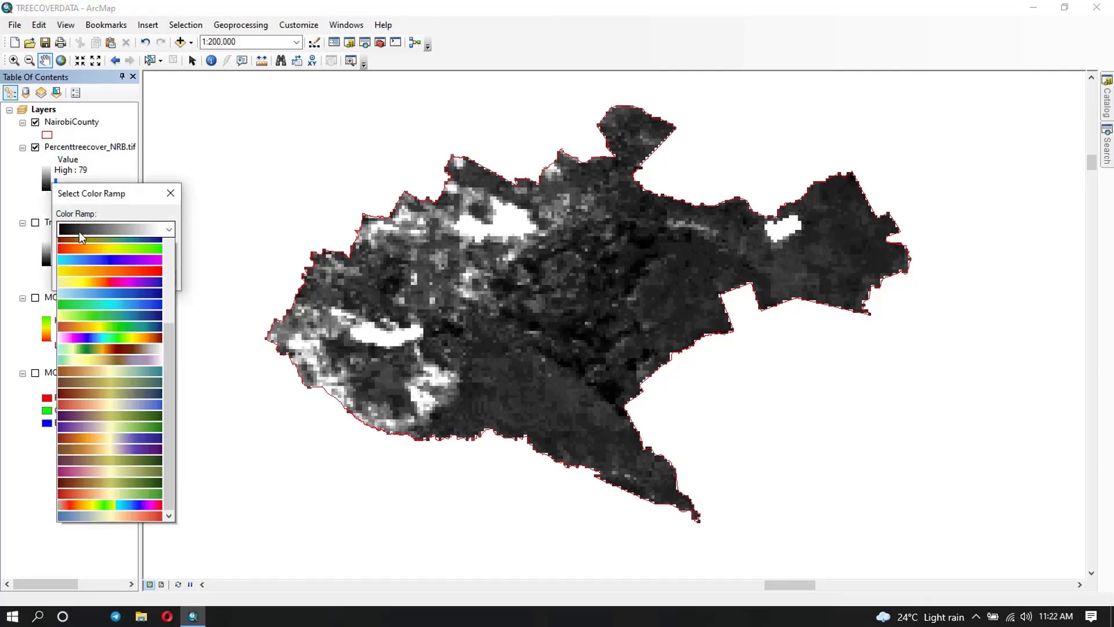
{"action": "left_click", "coordinate": [87, 285]}
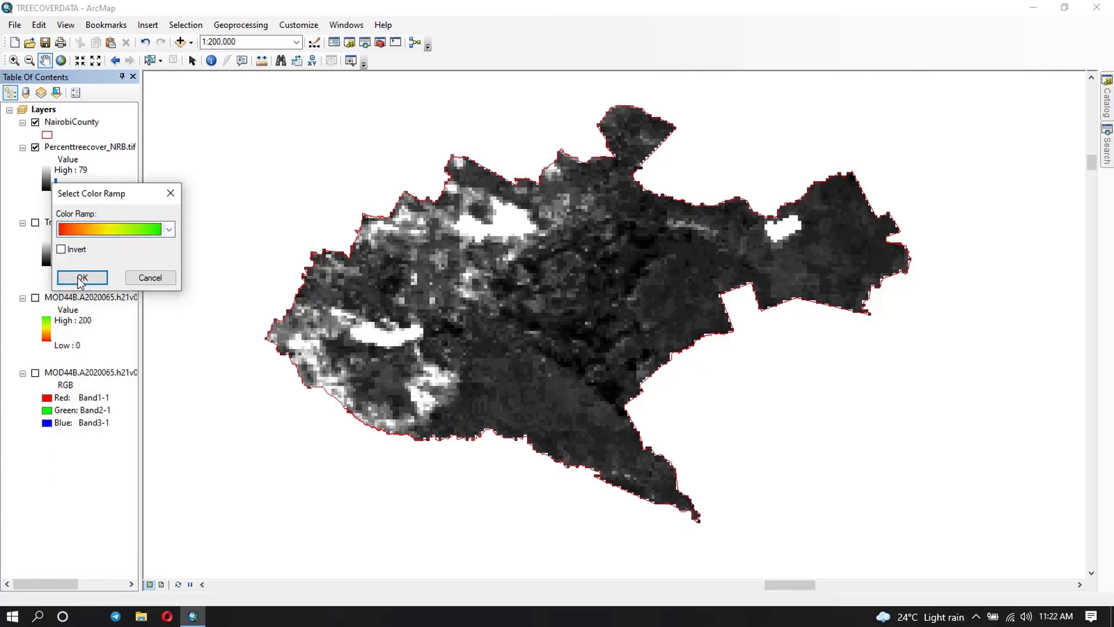
{"action": "left_click", "coordinate": [81, 278]}
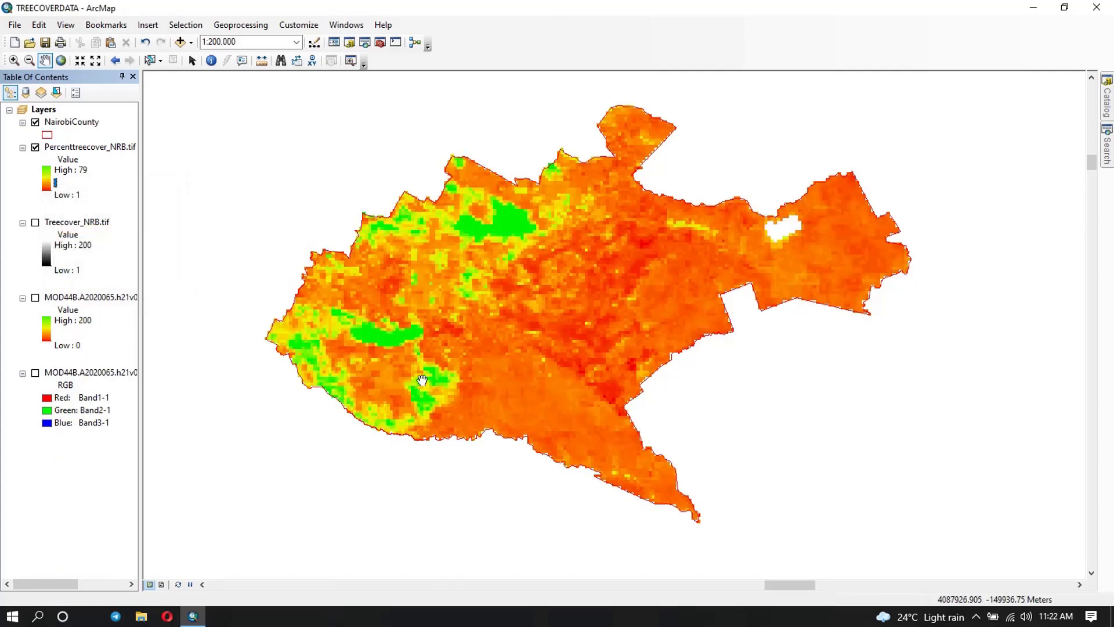